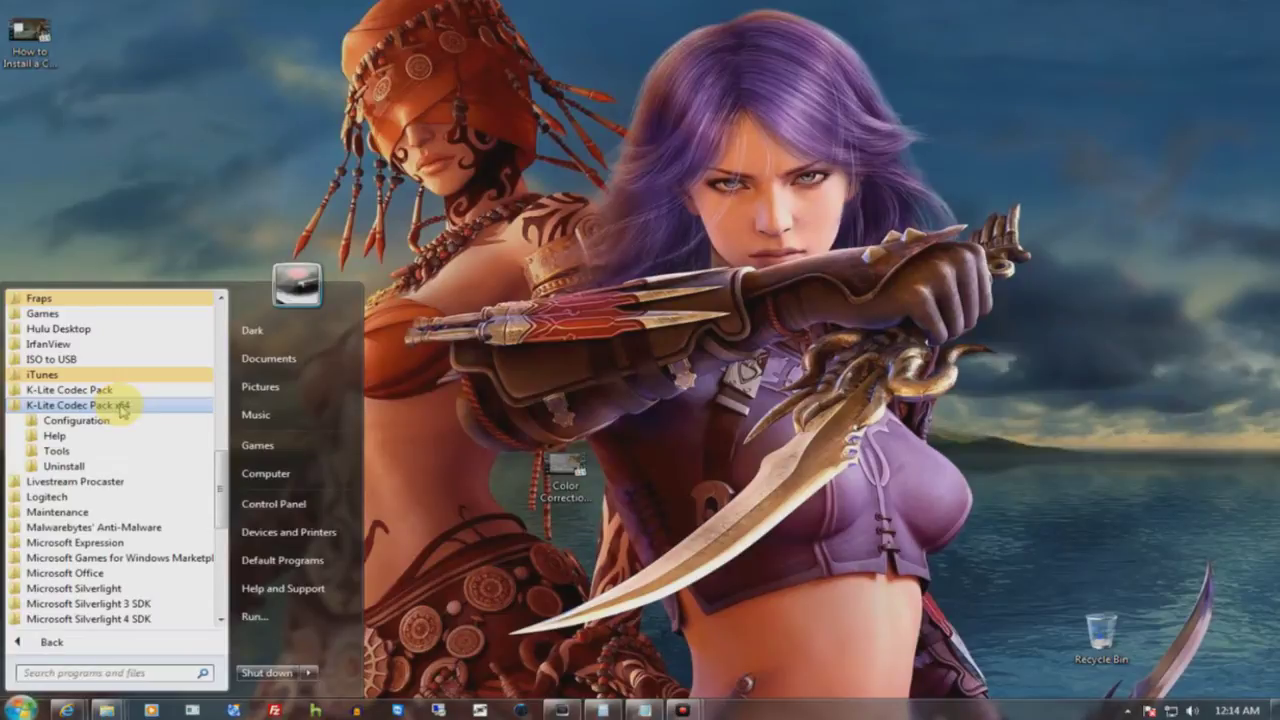
Launch Media Player Classic from the K-Lite Codec Pack program folder
click(122, 408)
click(101, 390)
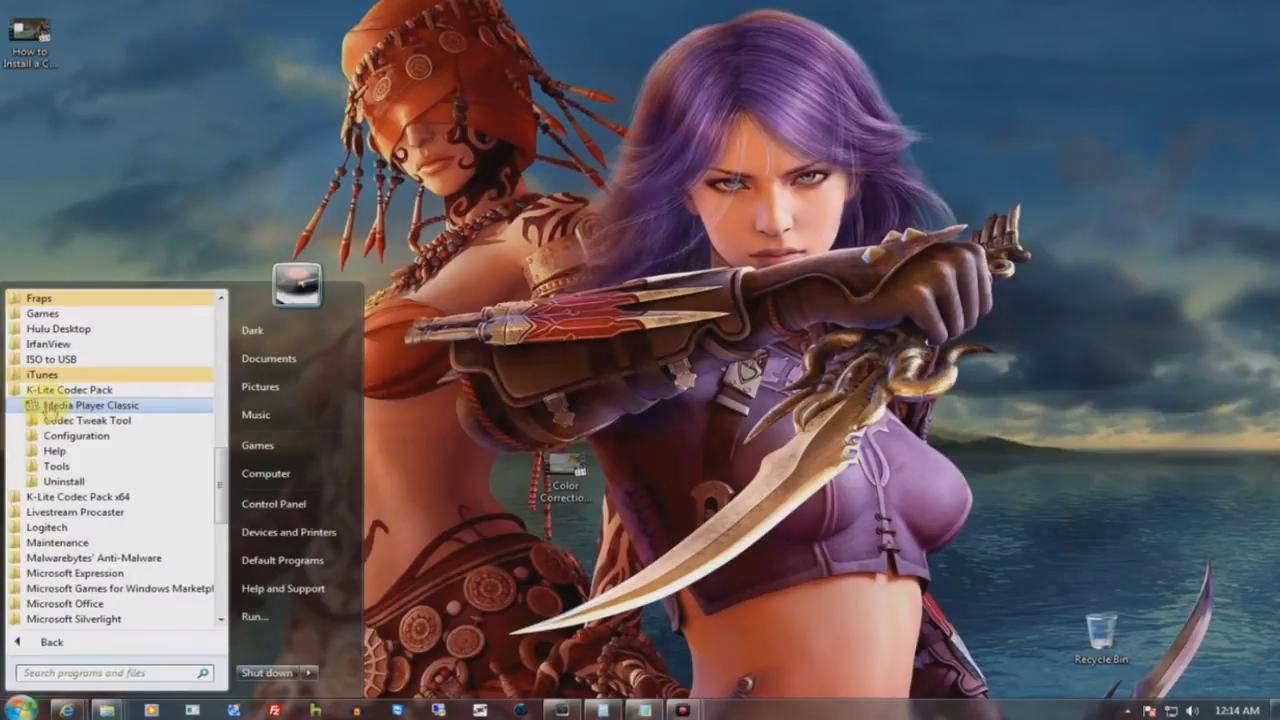
click(88, 406)
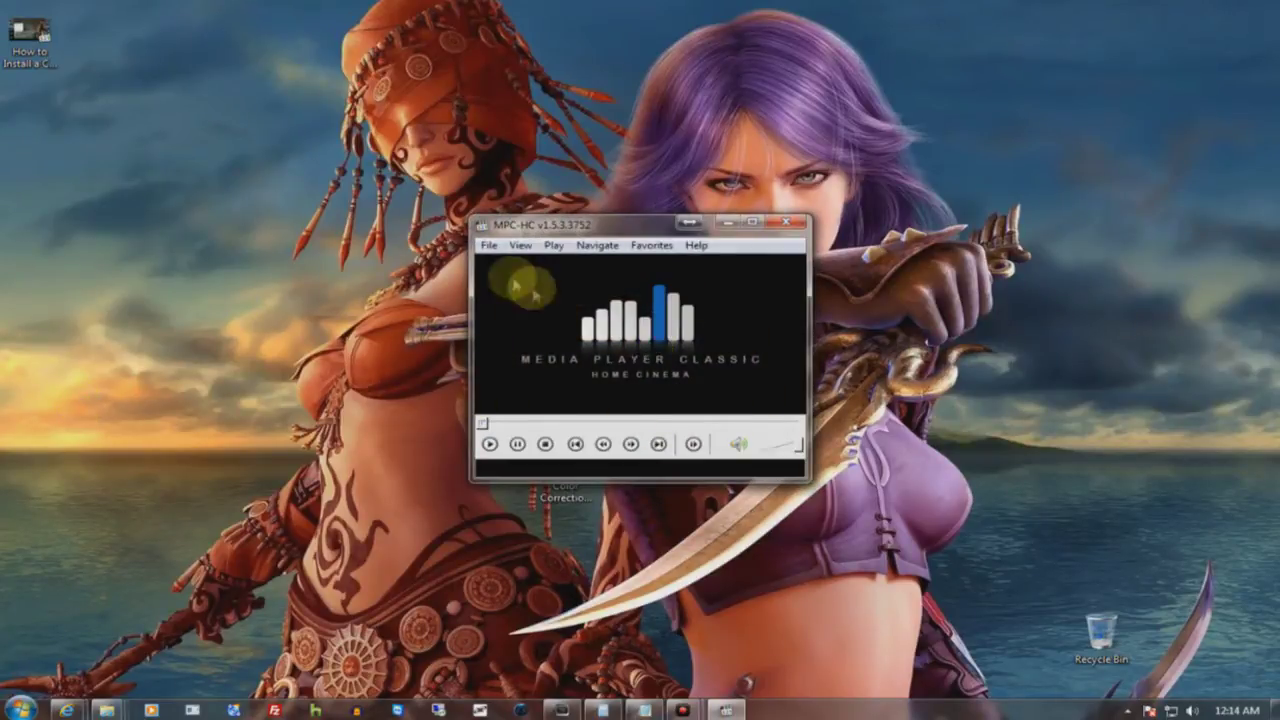
Look at the Audio Switcher settings in the player's options, and close the options with OK
click(520, 245)
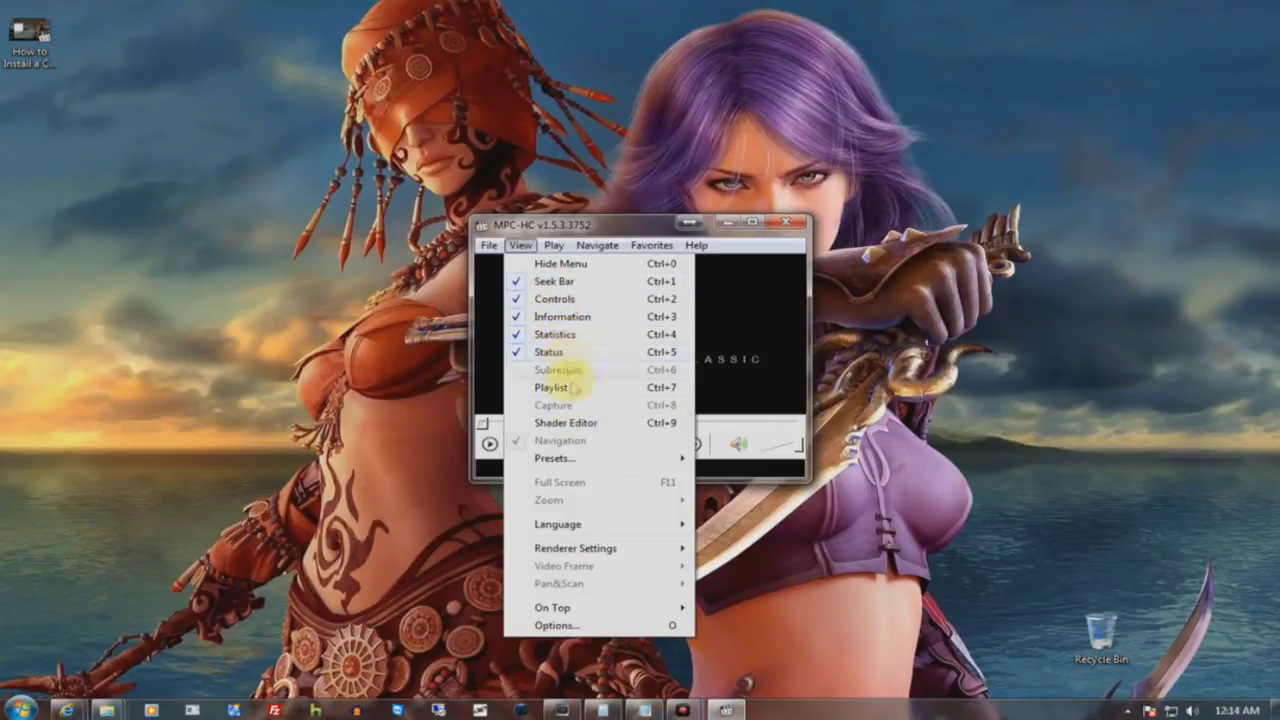
mouse_move(560, 525)
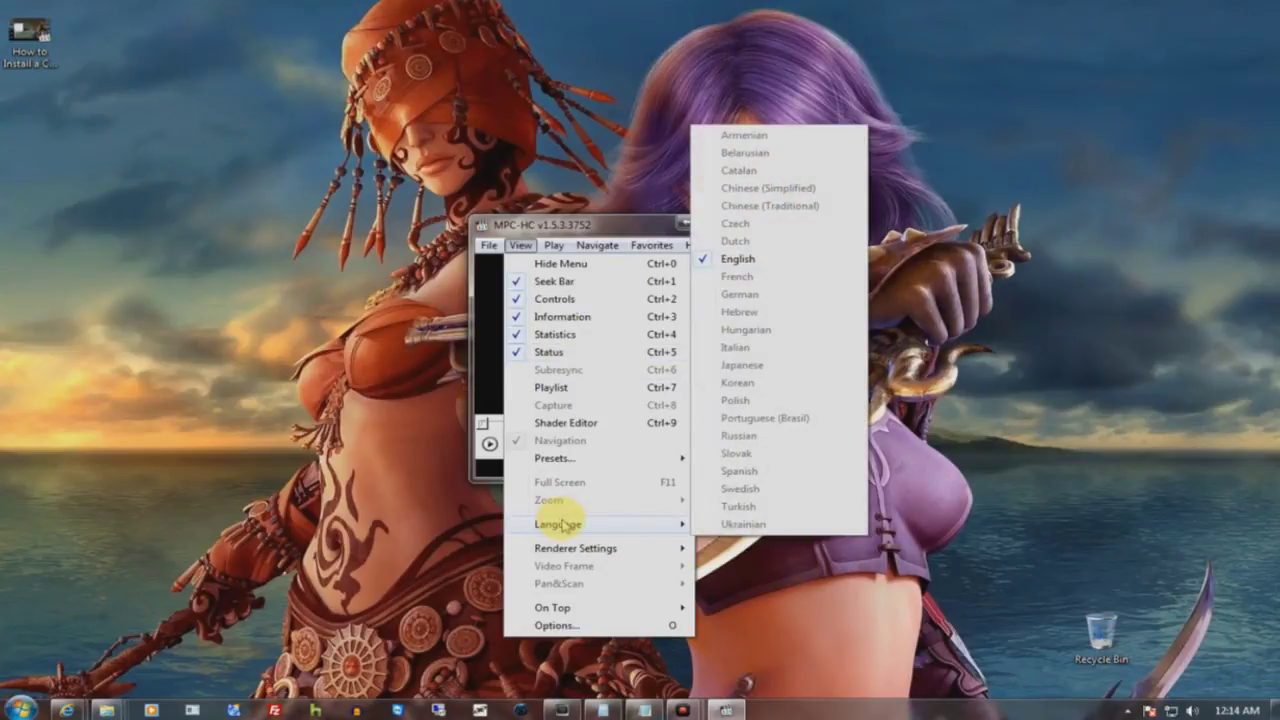
click(565, 626)
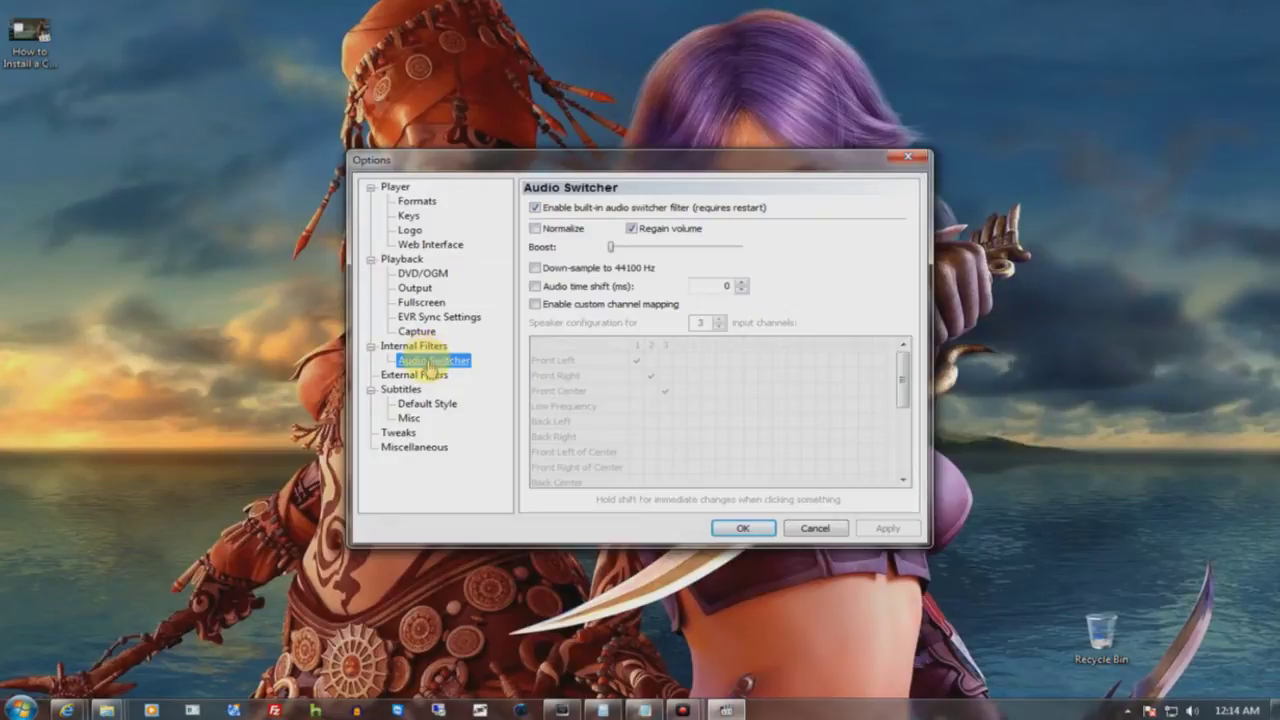
click(737, 528)
Start opening a media file in the player and browse for it instead of using the remembered path
click(520, 245)
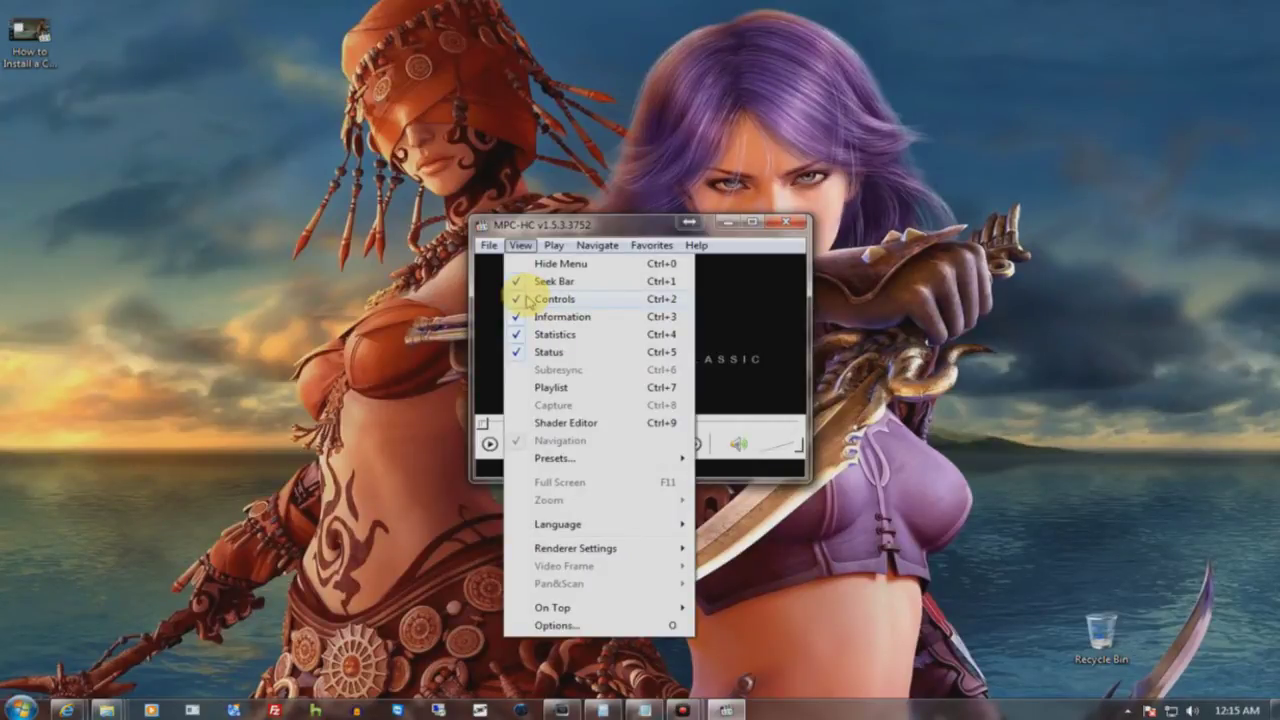
mouse_move(493, 248)
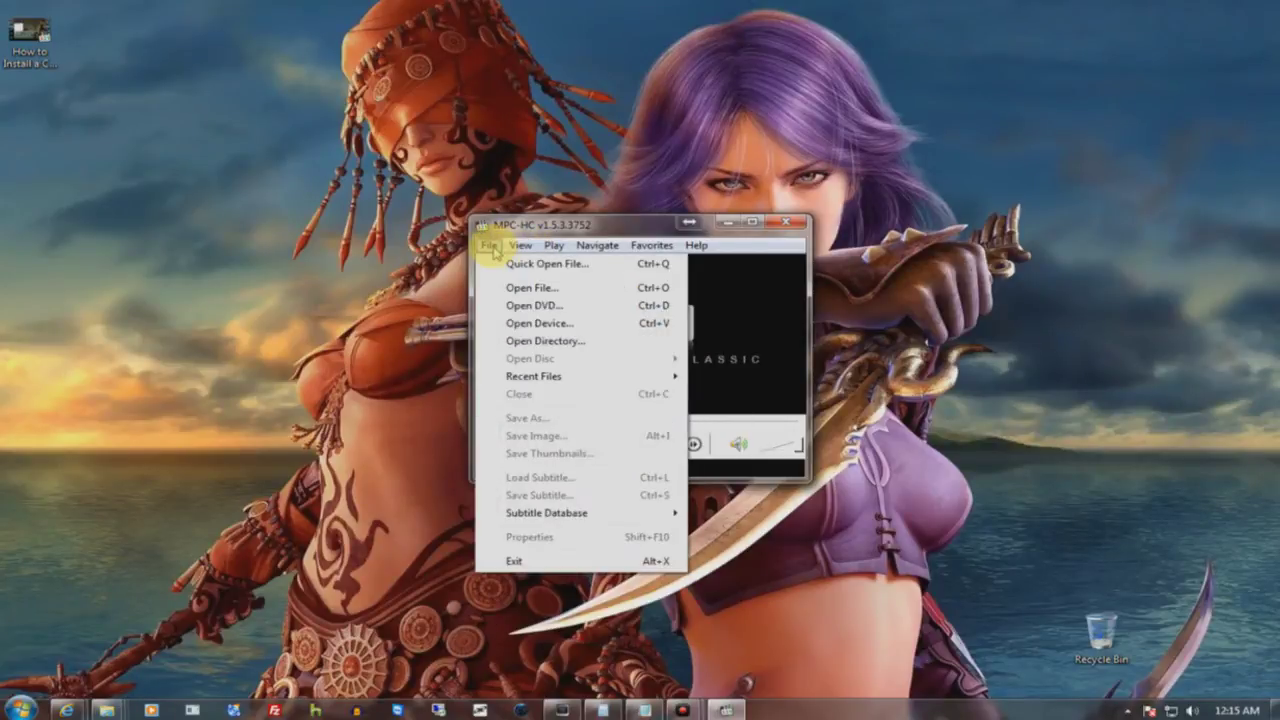
click(531, 290)
click(588, 378)
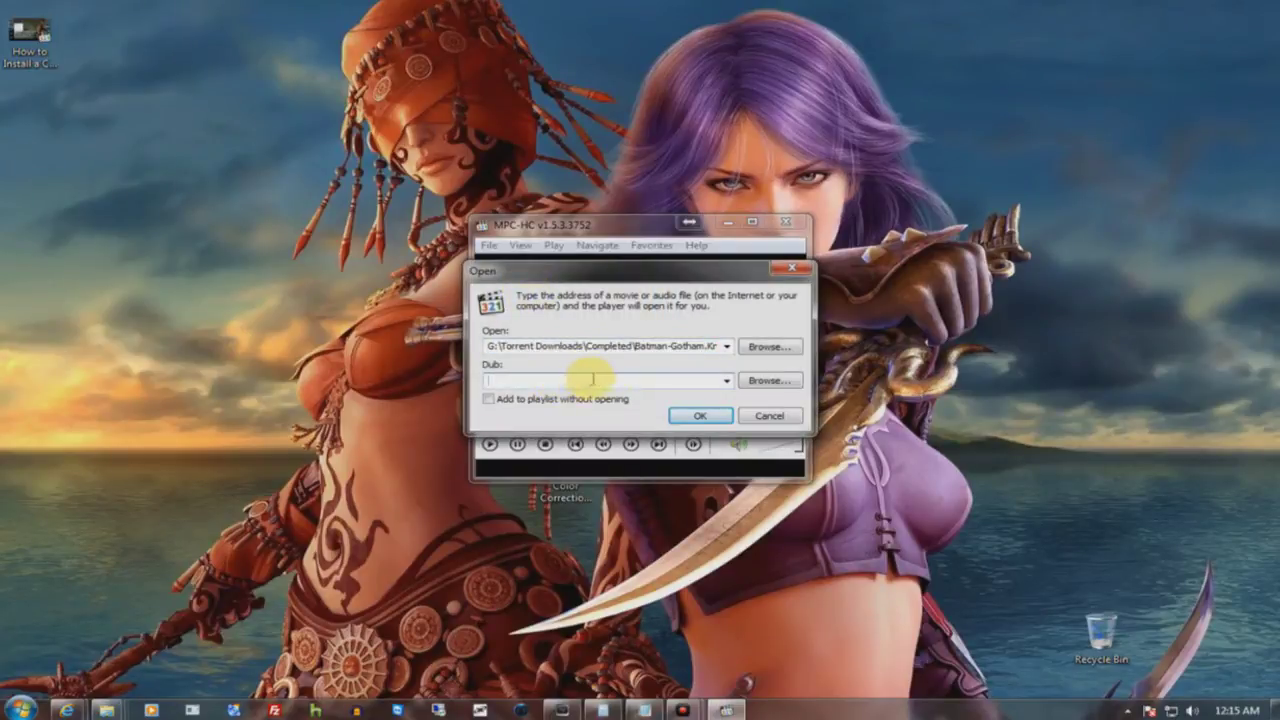
double_click(534, 347)
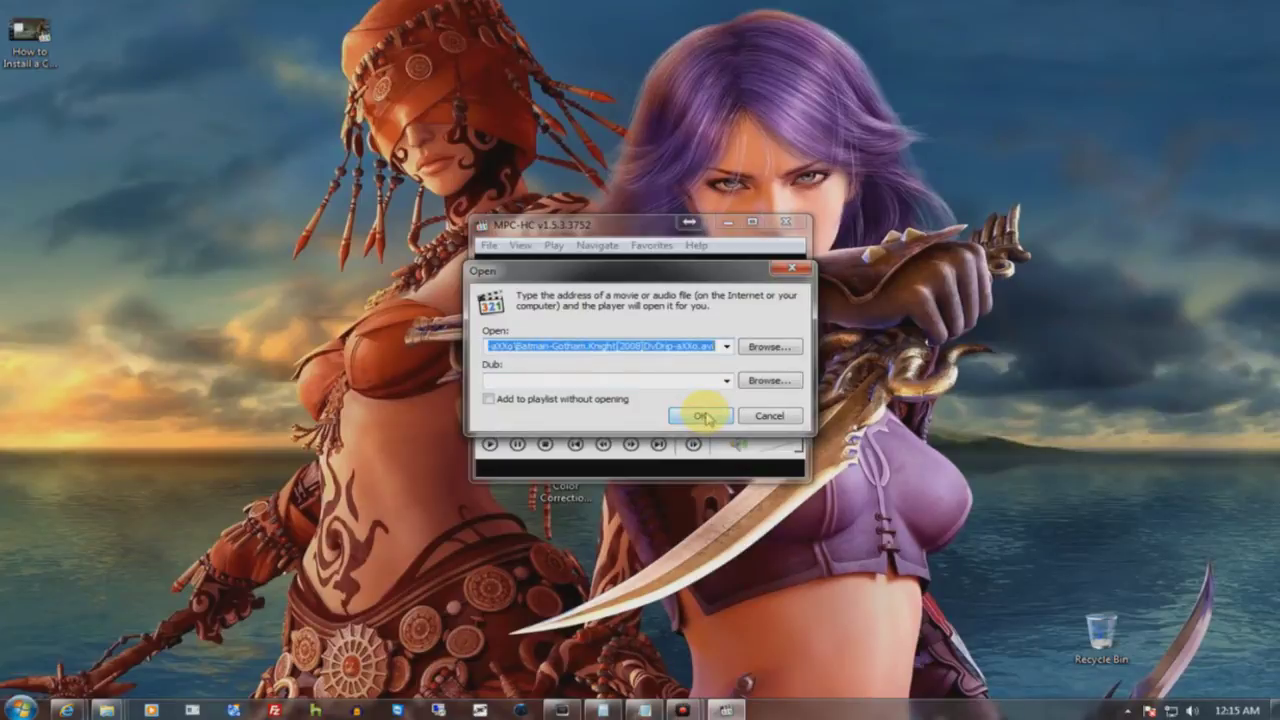
click(767, 346)
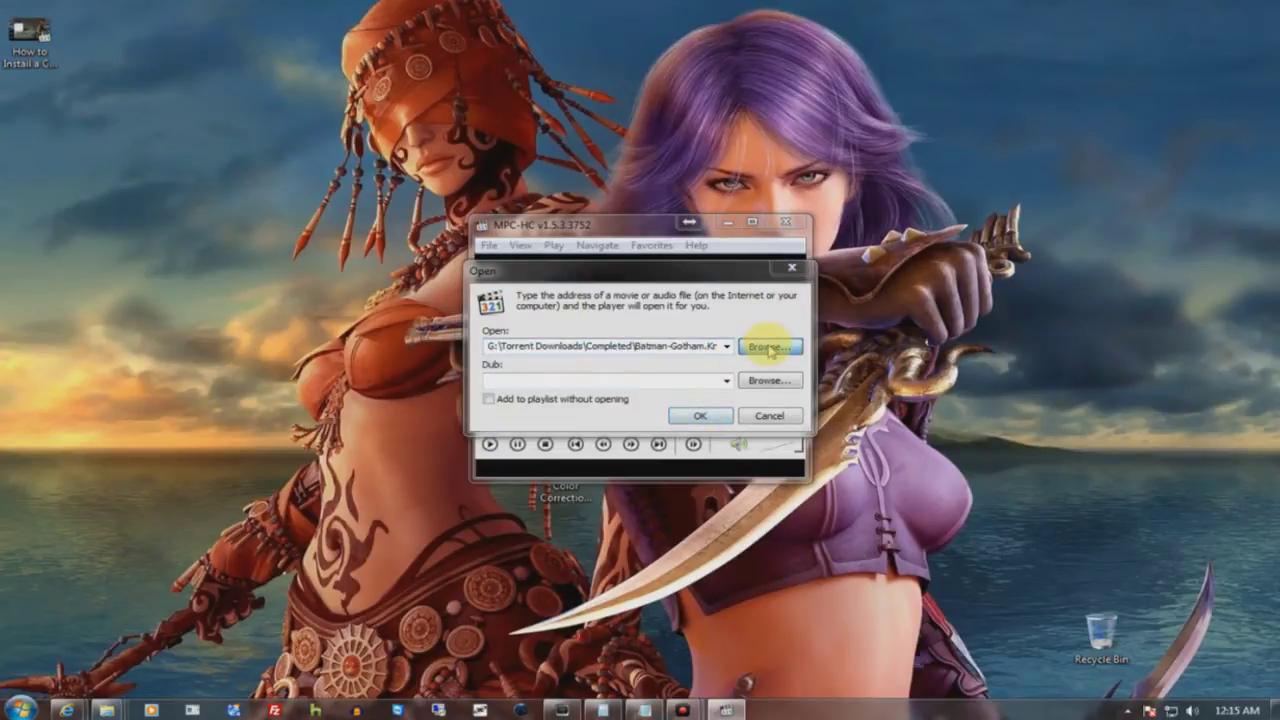
Open s7-tf3.1080.mkv from the Media (G:) drive, and shrink and centre the player window on the desktop
click(445, 276)
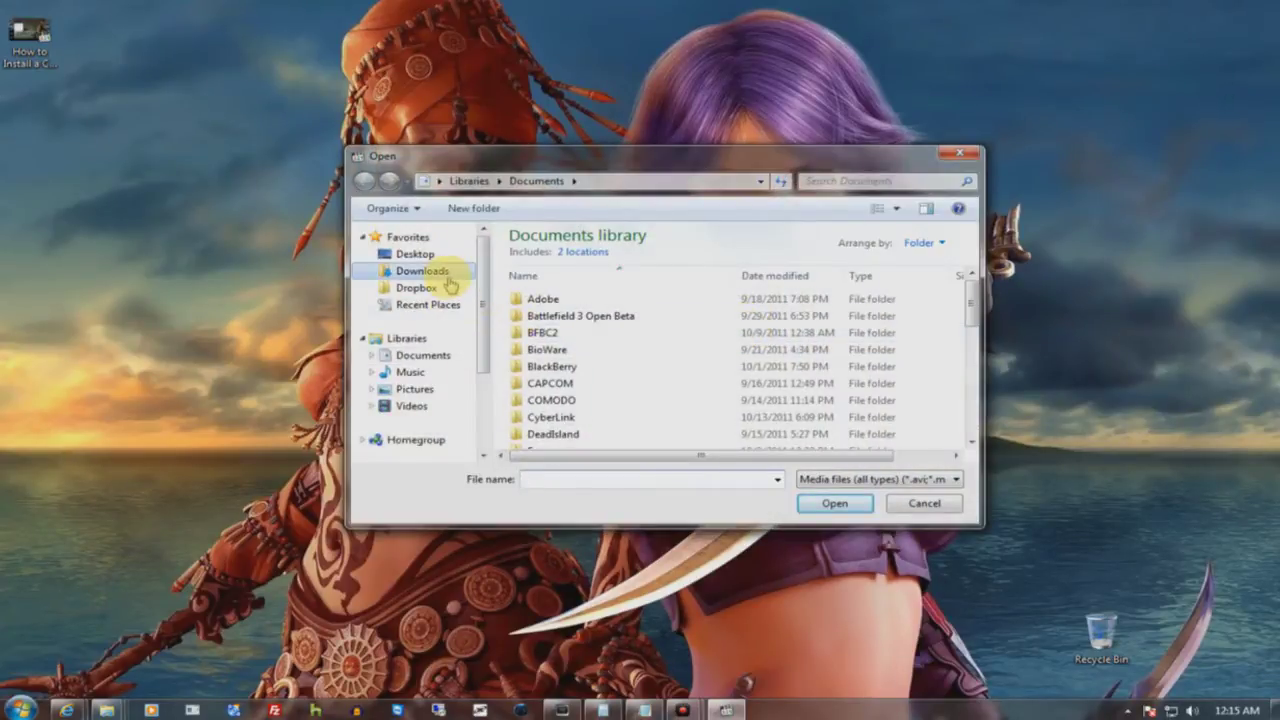
click(458, 181)
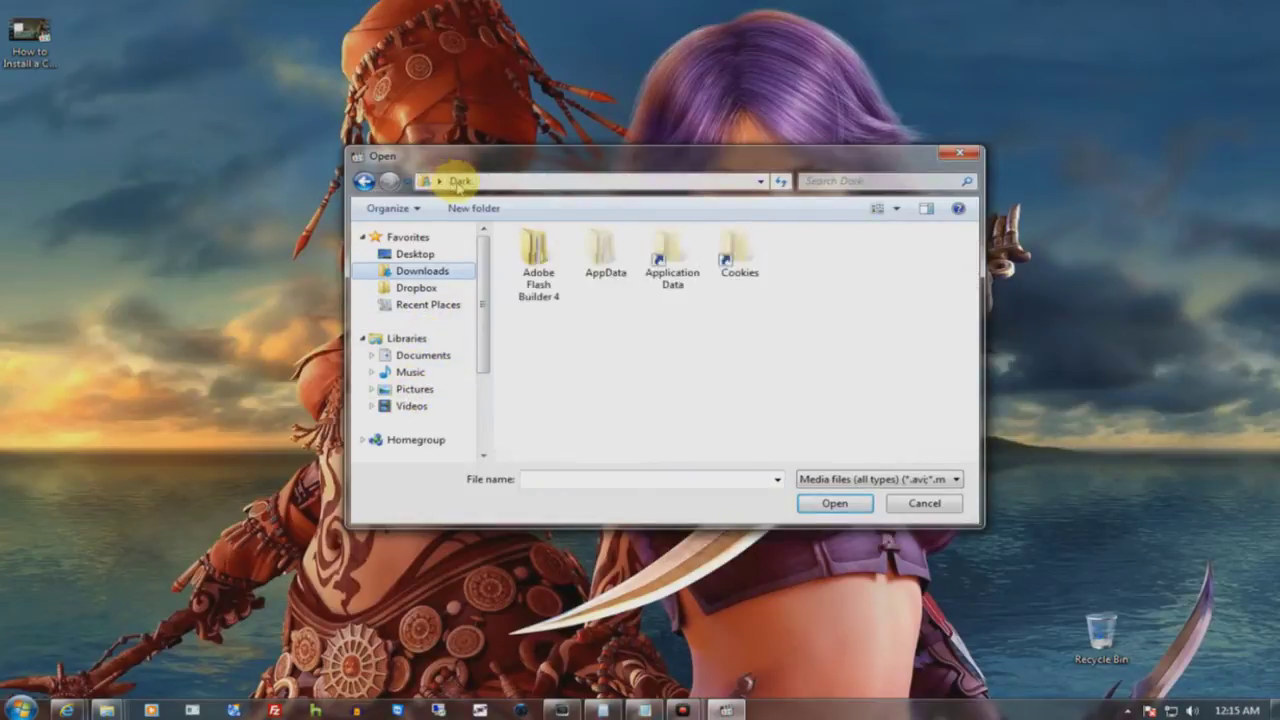
scroll(465, 350, down, 3)
click(437, 400)
drag(632, 152, 512, 98)
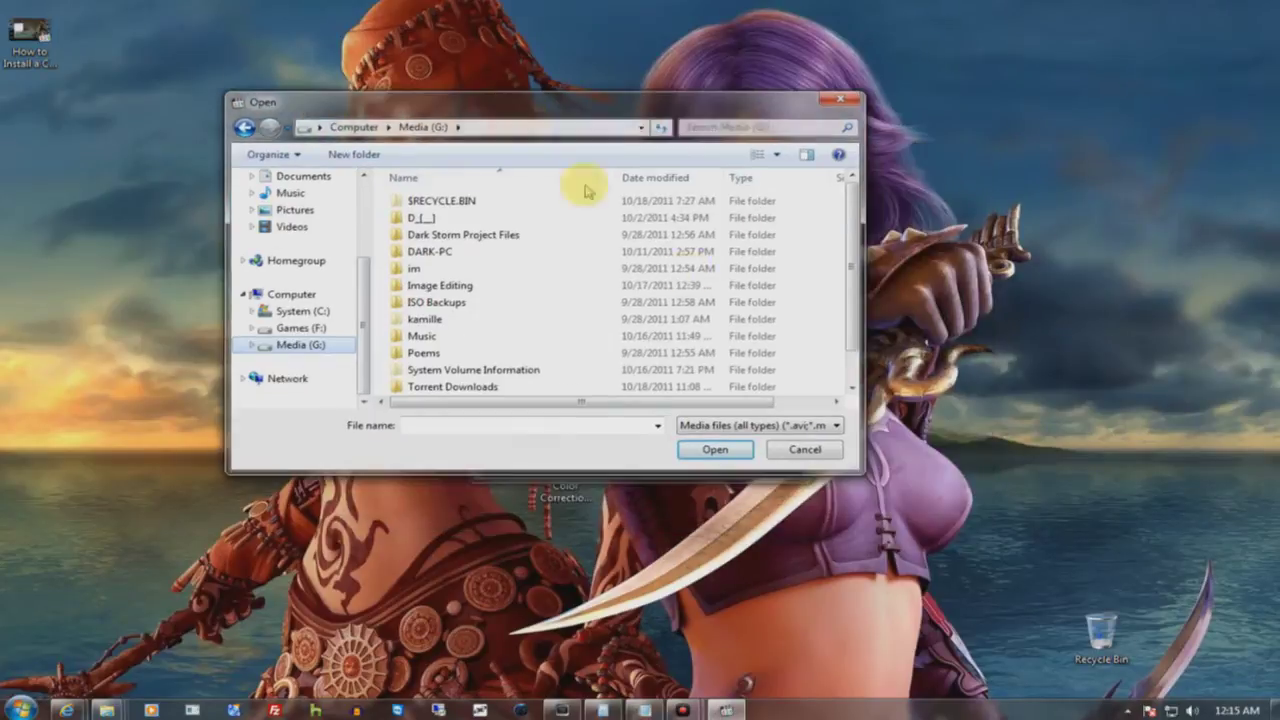
drag(853, 458, 1139, 614)
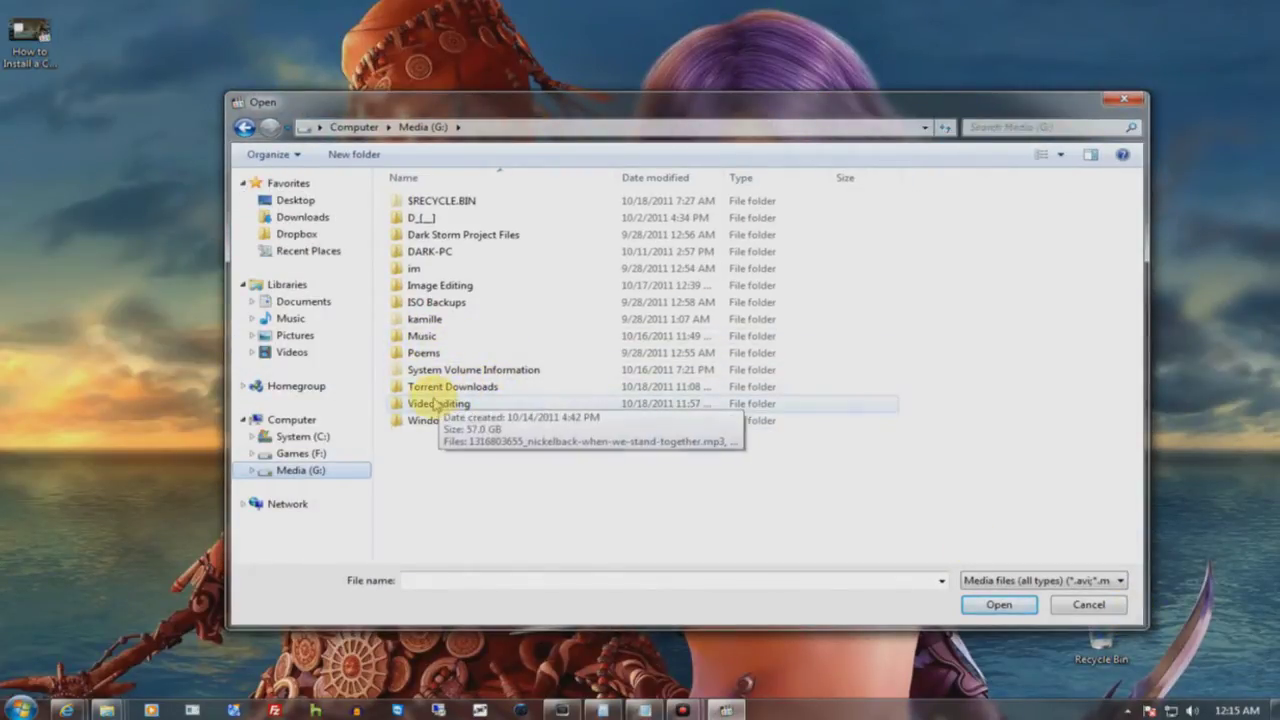
click(425, 402)
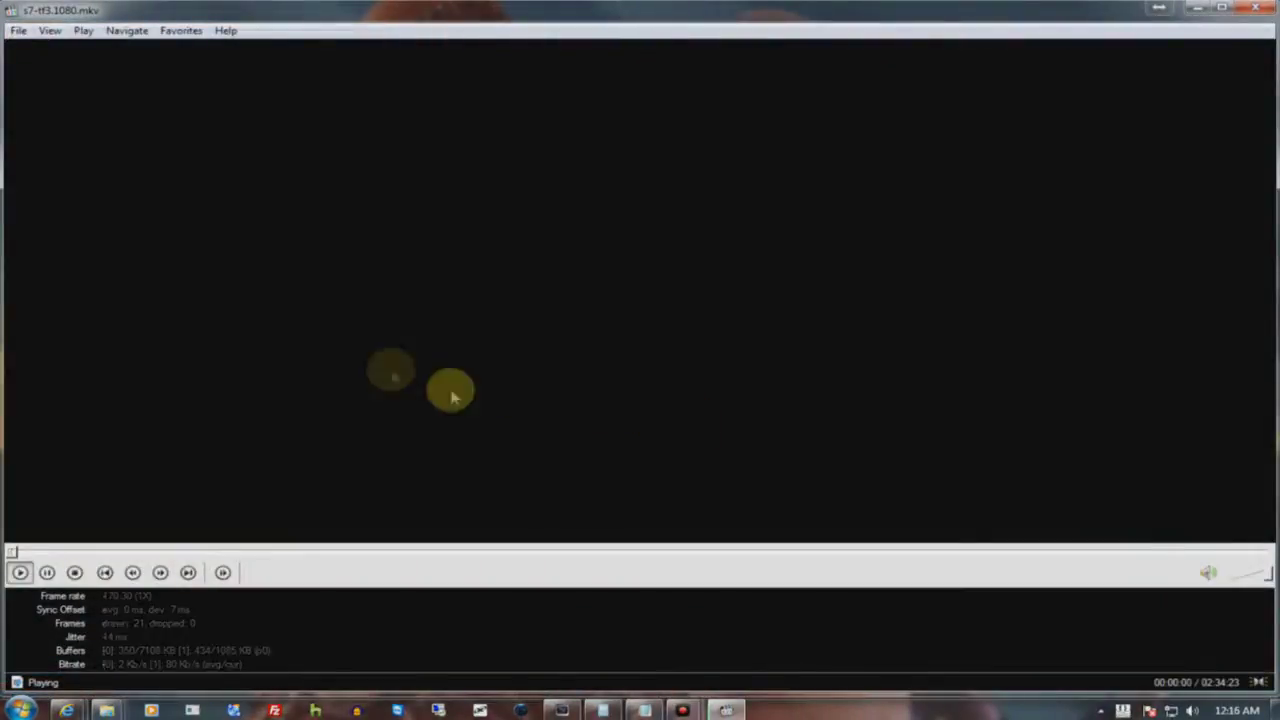
drag(180, 10, 314, 108)
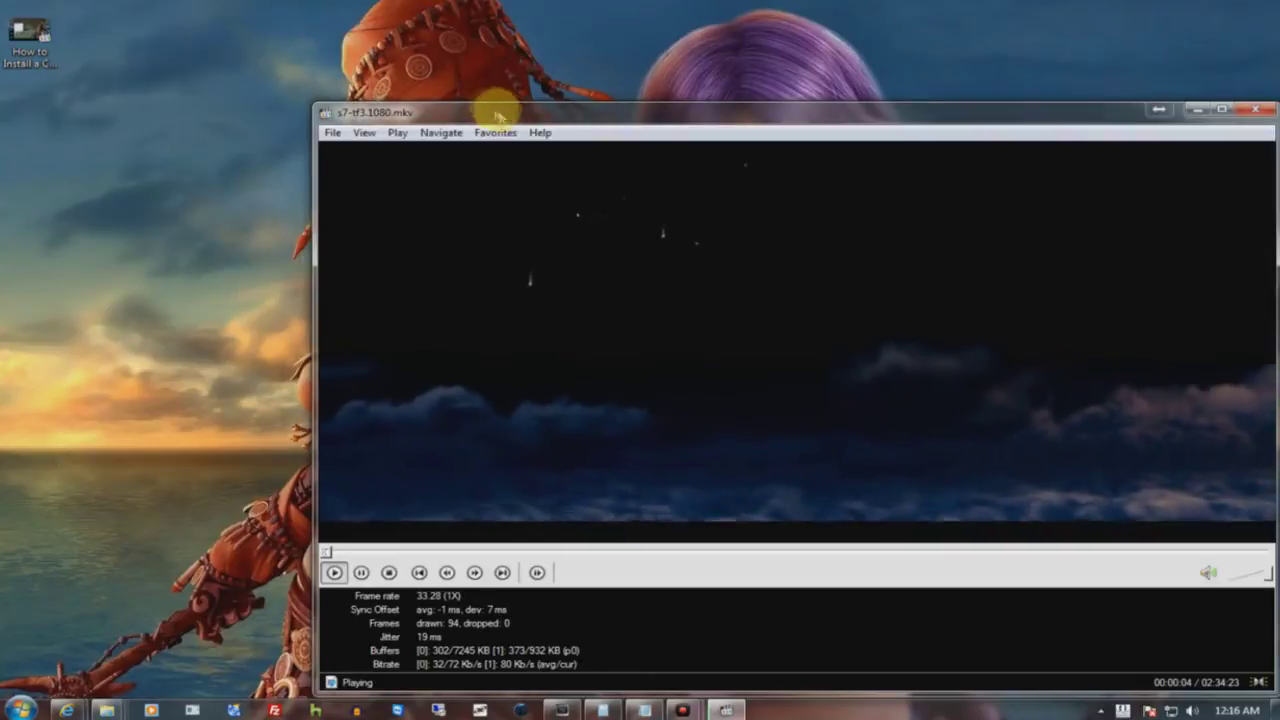
drag(486, 109, 400, 63)
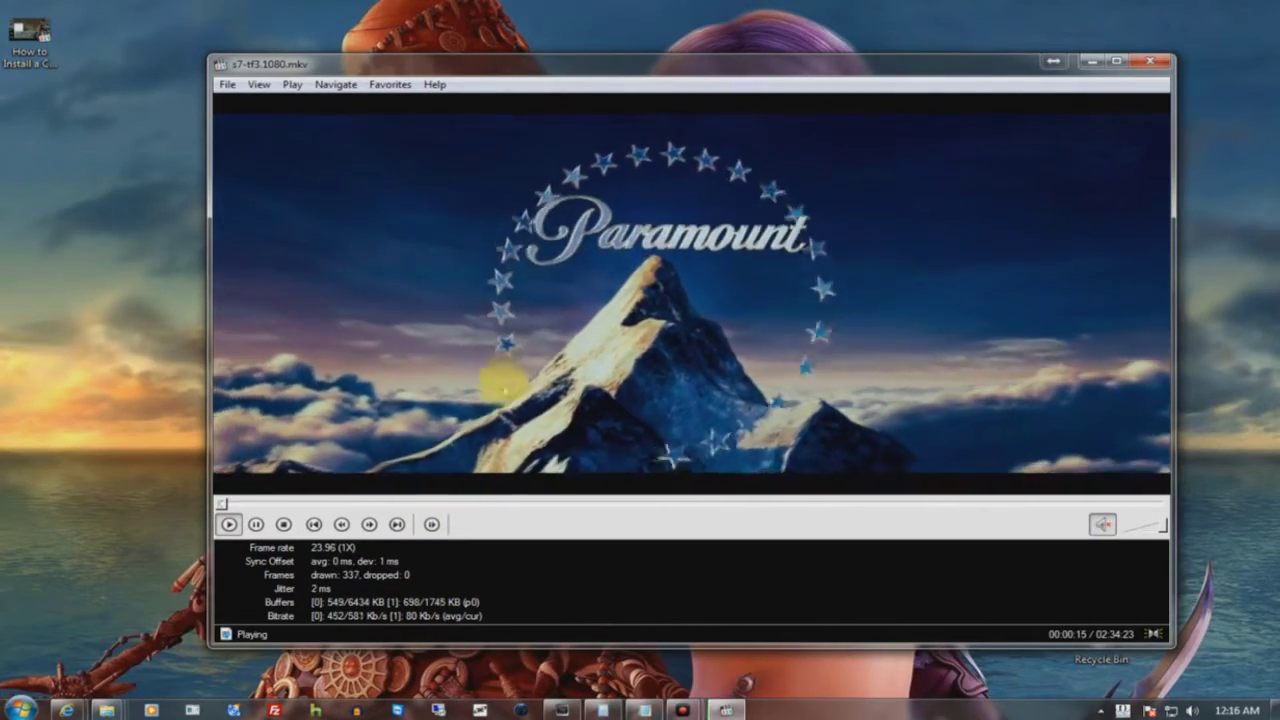
Enable and apply the OSD overlay in the ffdshow audio decoder configuration while the movie plays
click(1100, 708)
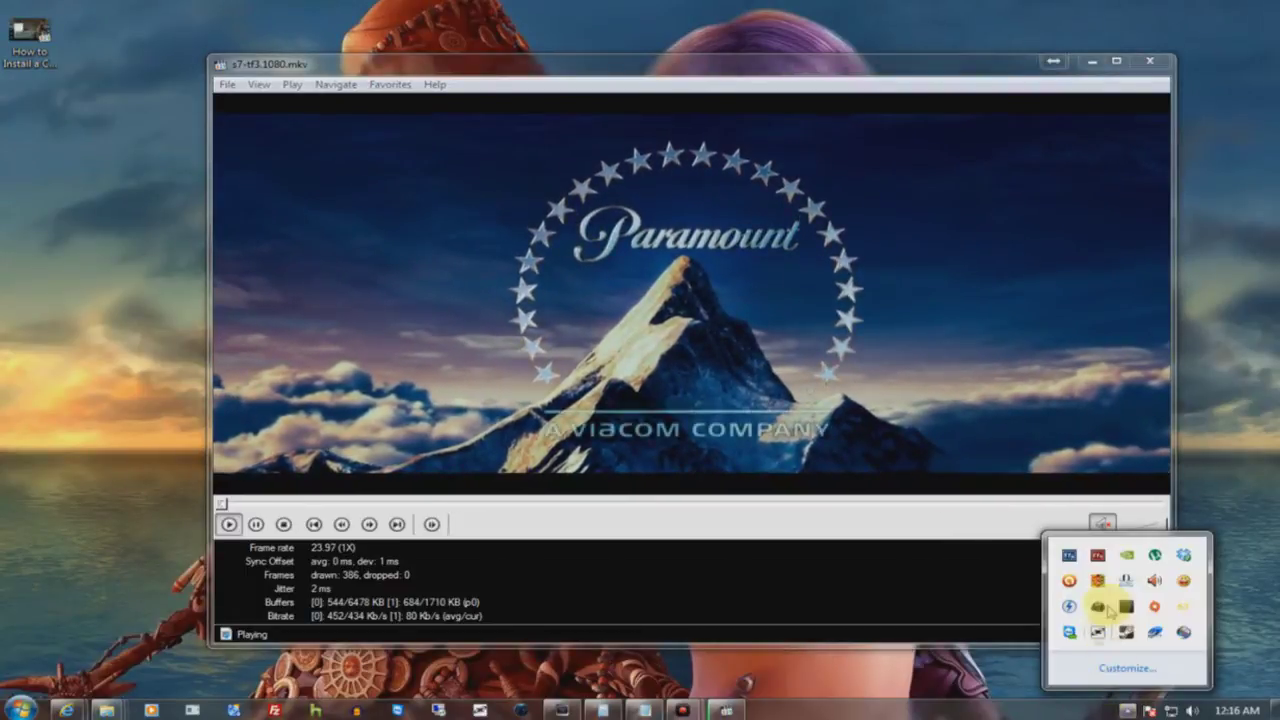
double_click(1068, 556)
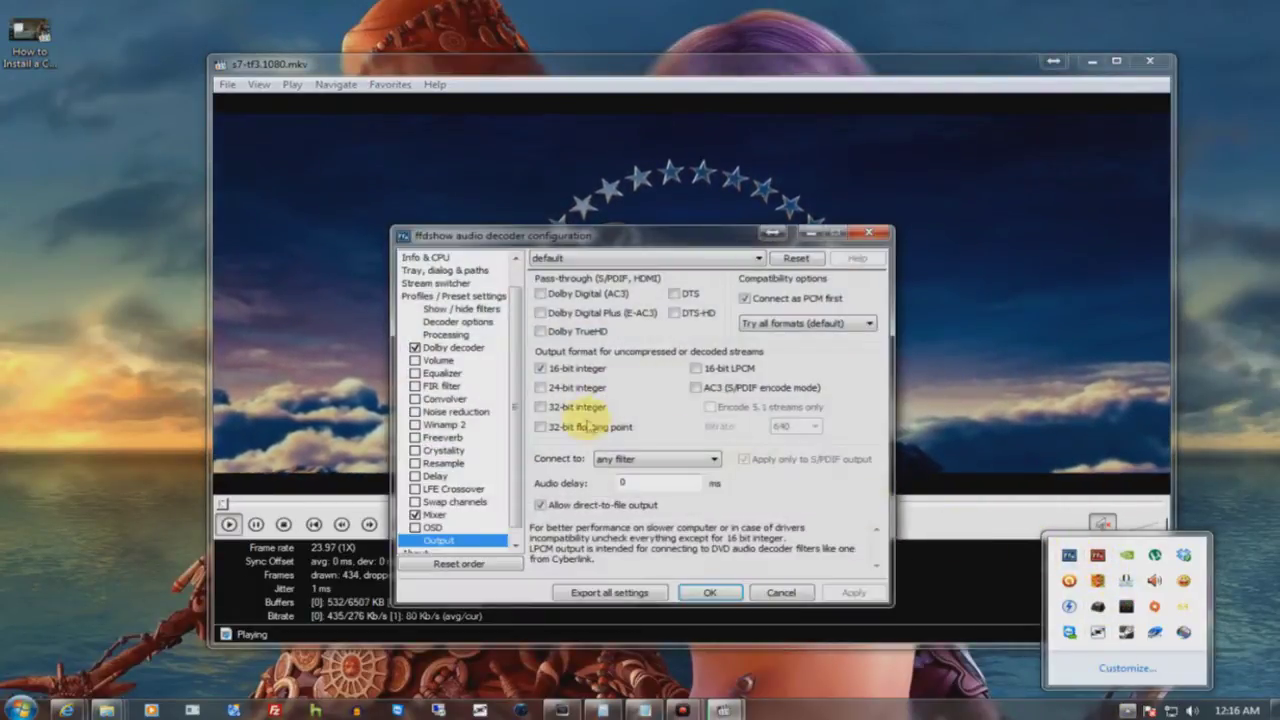
click(433, 527)
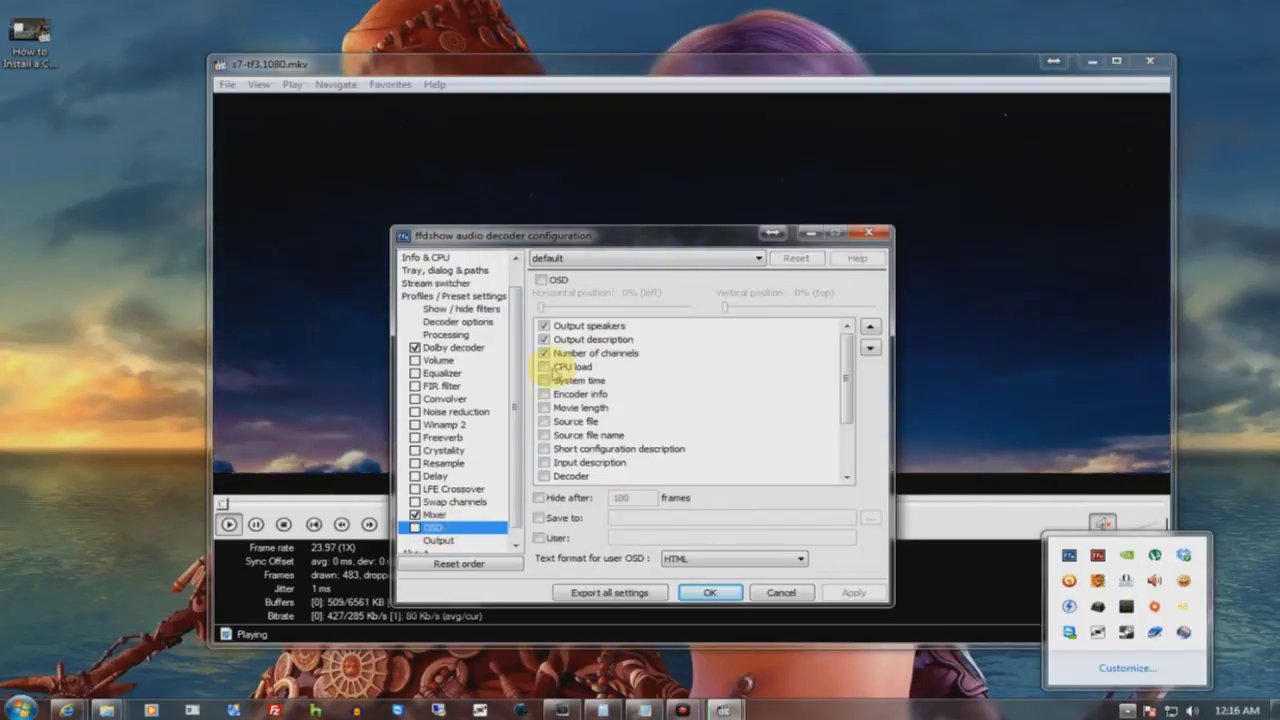
click(541, 280)
click(849, 593)
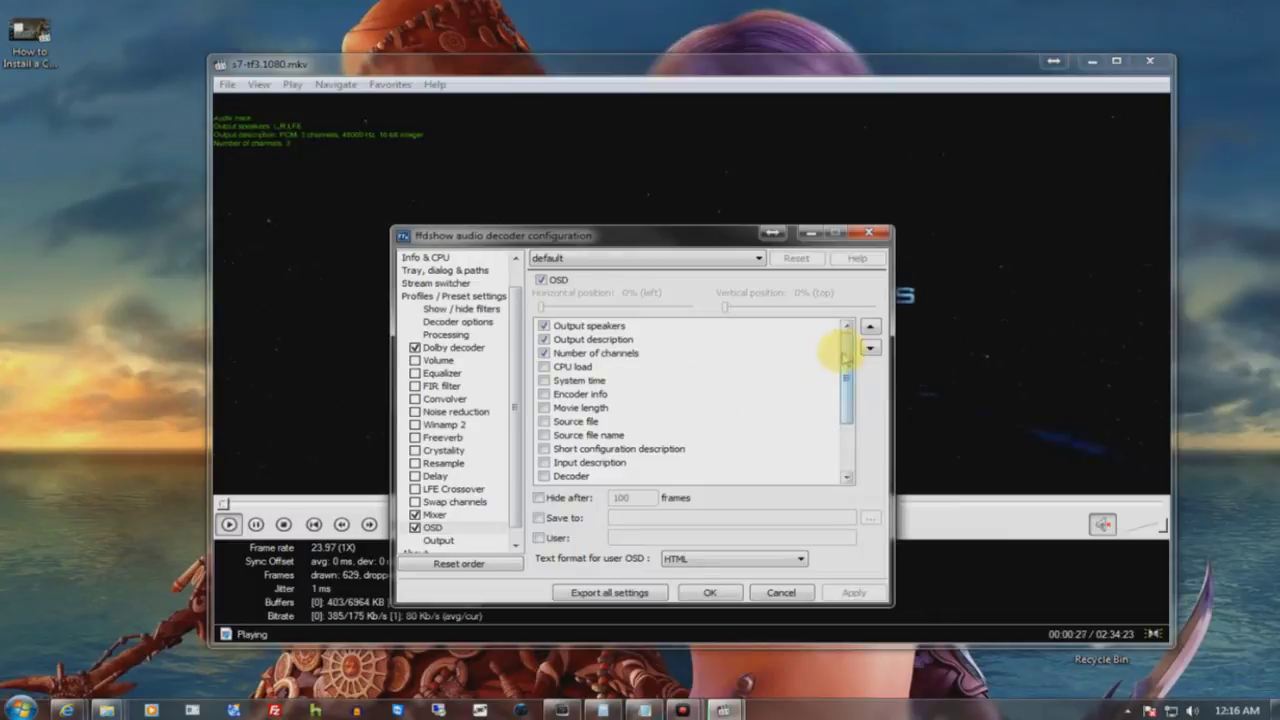
Review the available OSD items with the configuration window moved off the overlay text, and close it with OK
scroll(872, 390, down, 2)
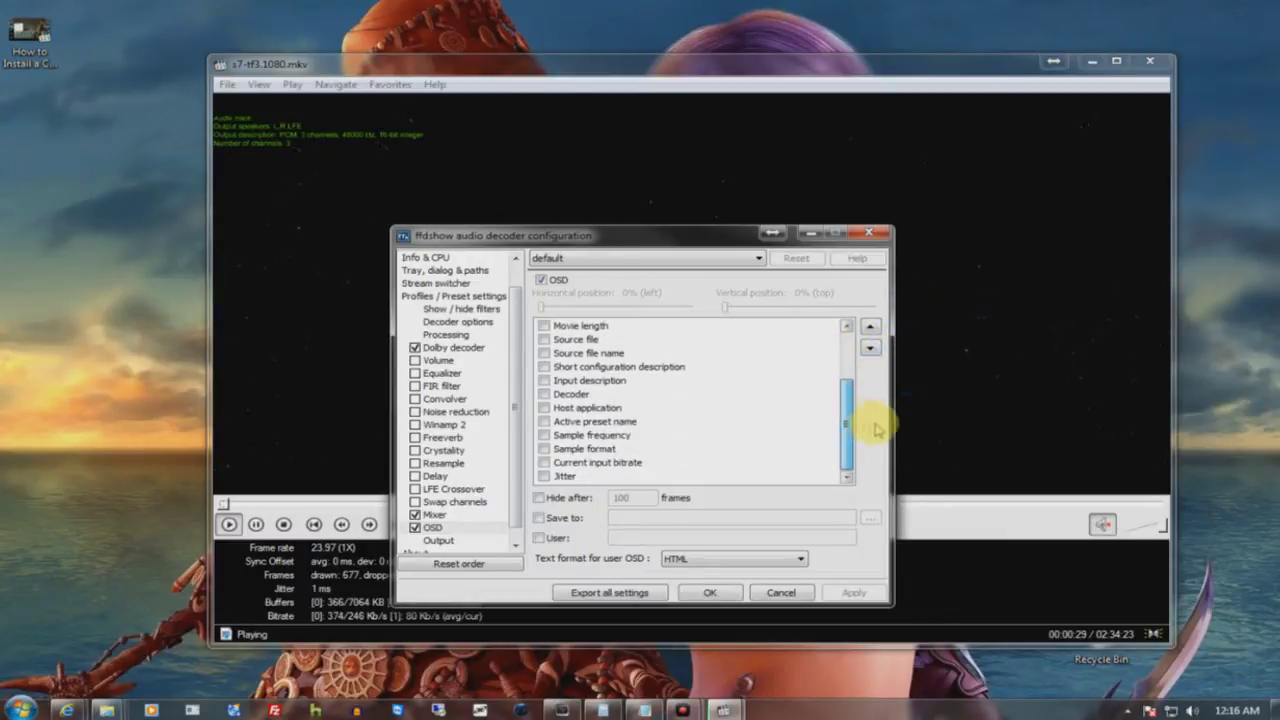
drag(849, 388, 849, 334)
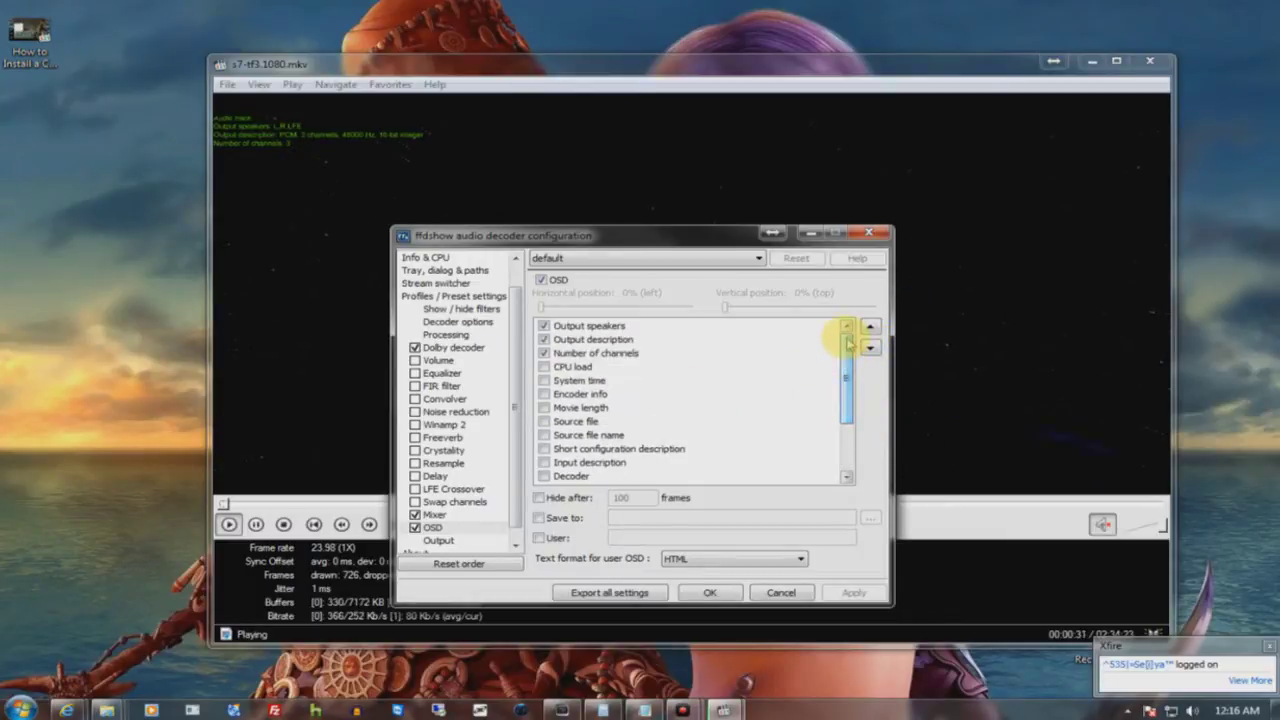
drag(718, 240, 775, 230)
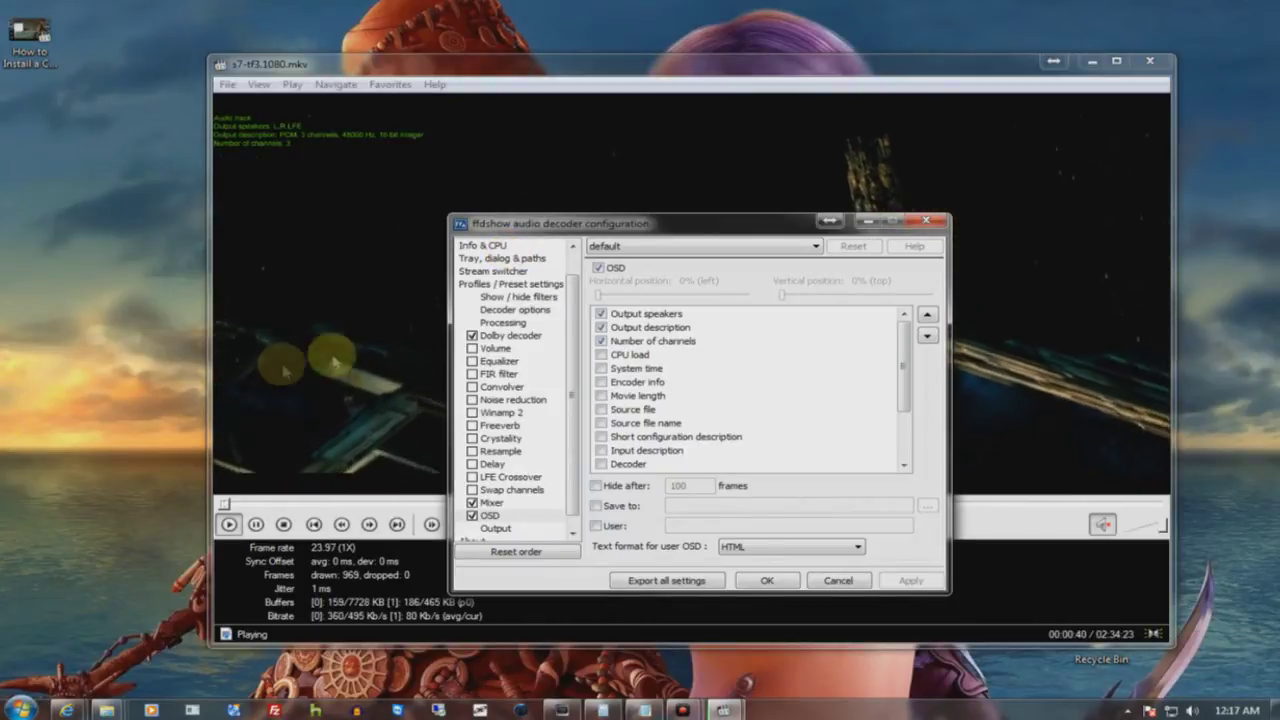
drag(552, 227, 731, 229)
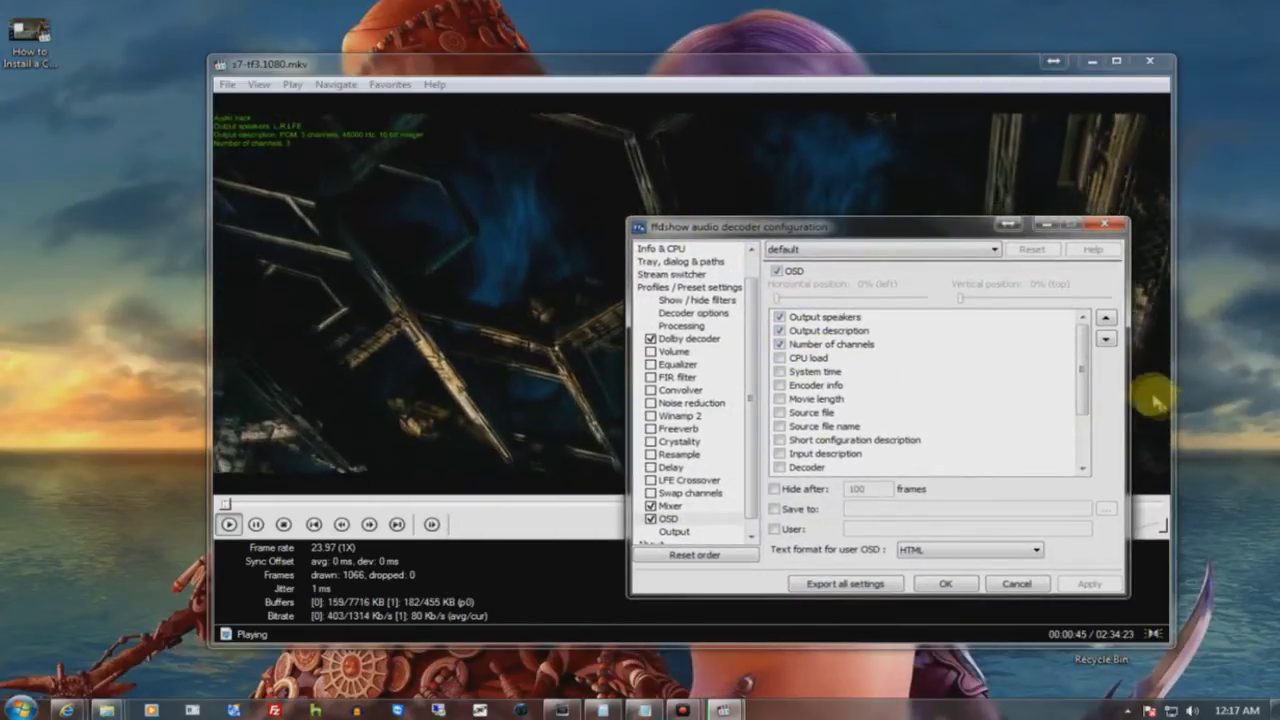
mouse_move(1080, 357)
mouse_down()
mouse_move(1085, 381)
mouse_move(1086, 334)
mouse_up()
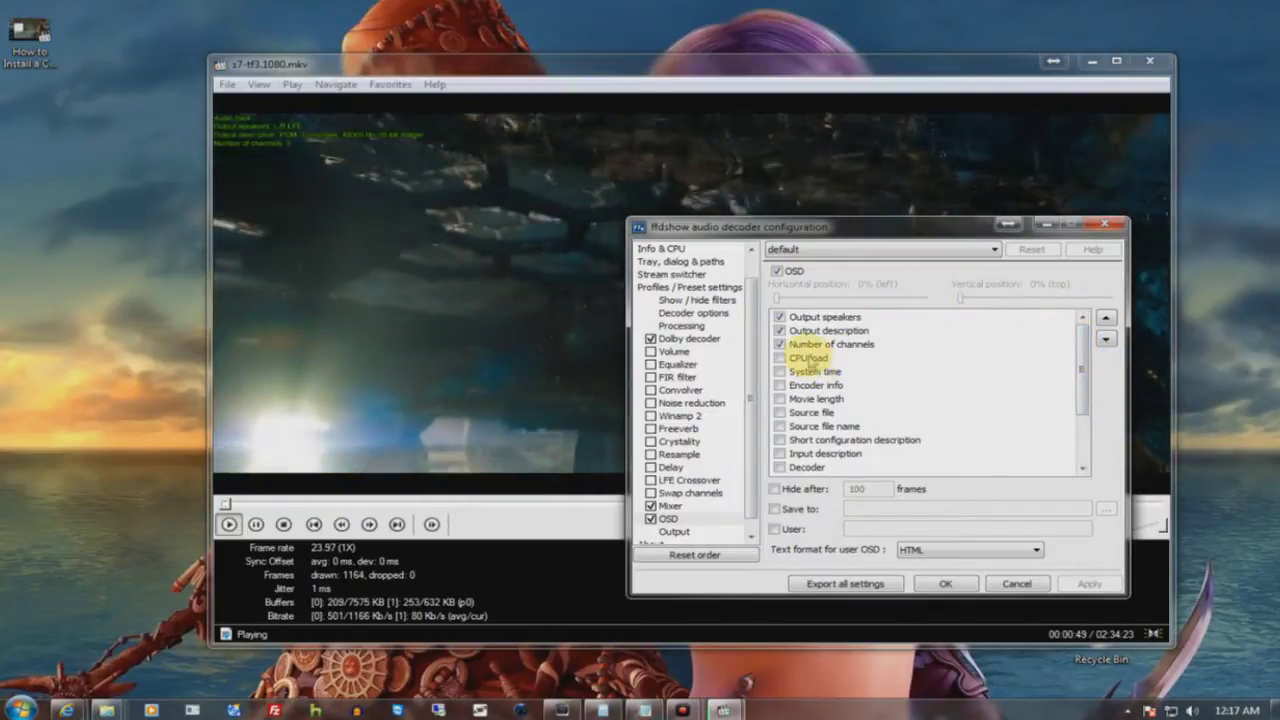
scroll(815, 392, down, 3)
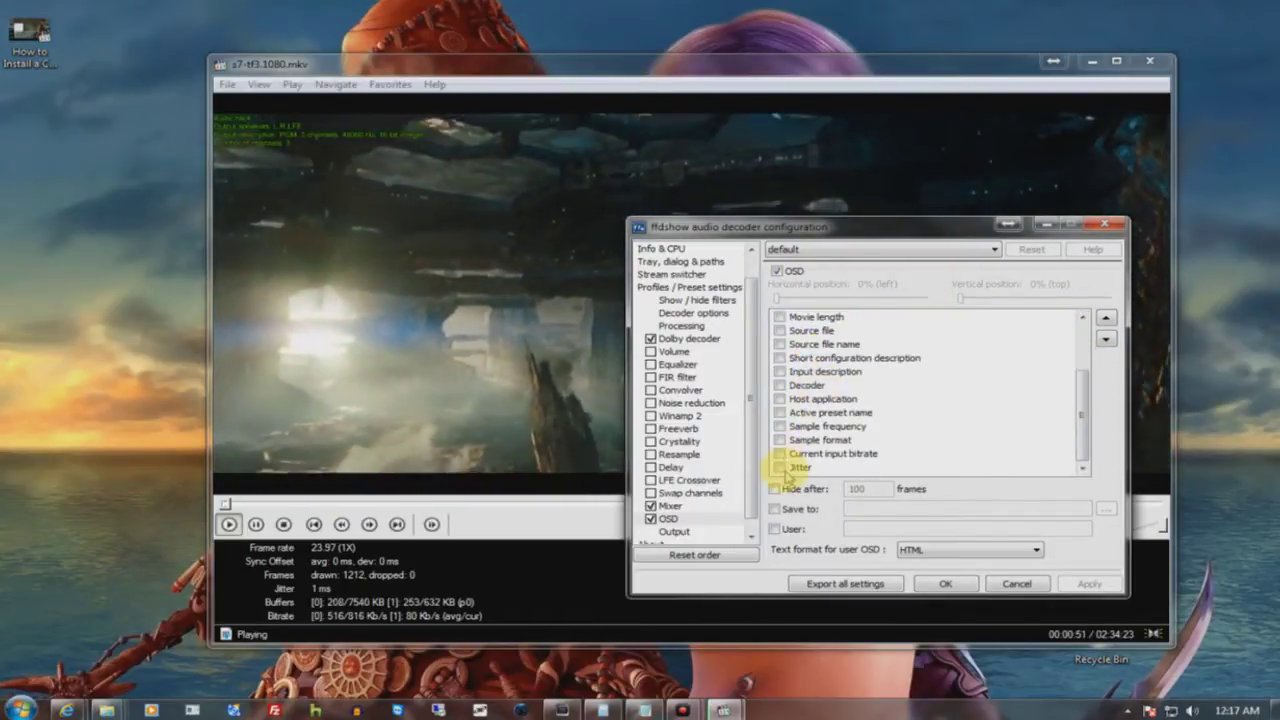
scroll(788, 445, up, 3)
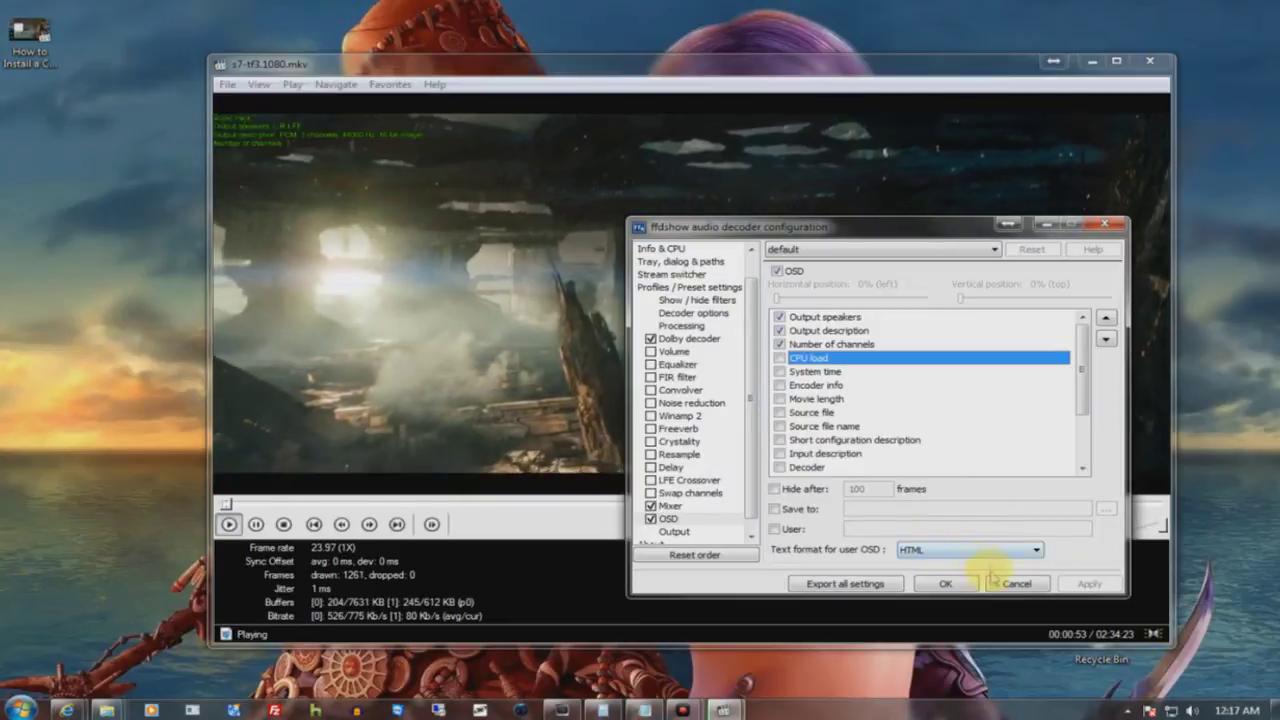
click(945, 583)
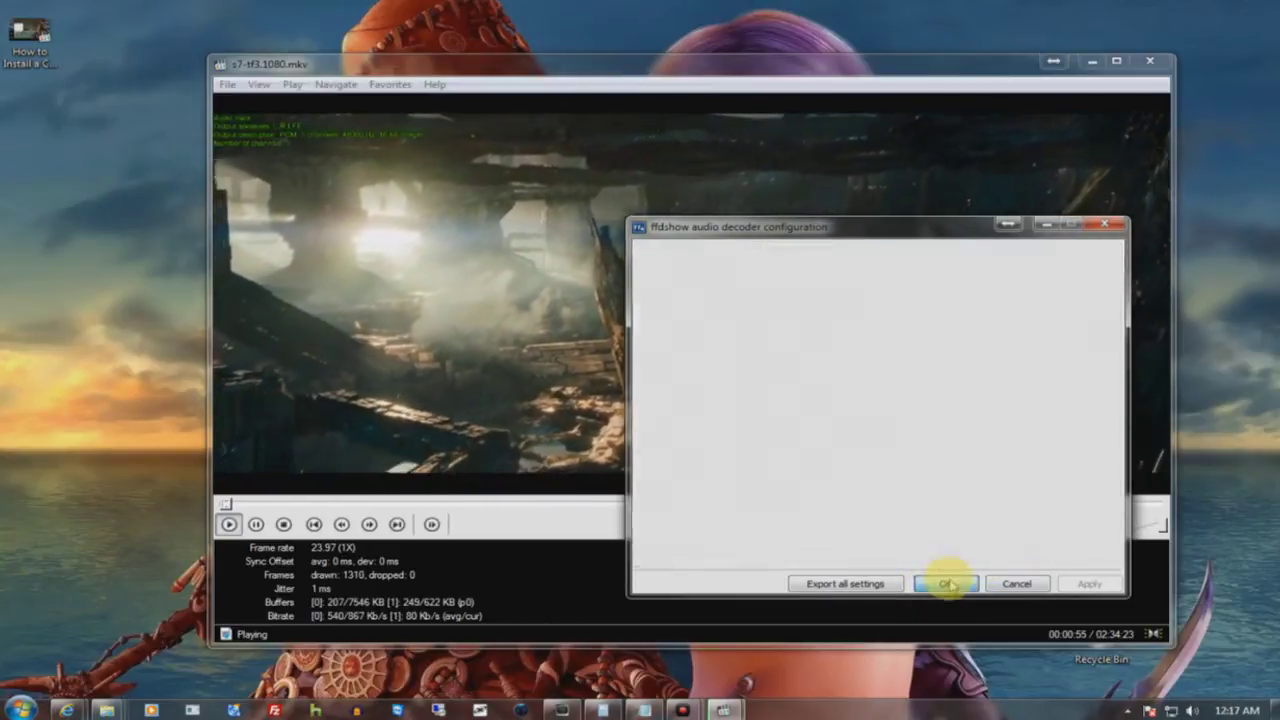
Reopen the ffdshow audio decoder configuration and show its Output settings
click(1128, 710)
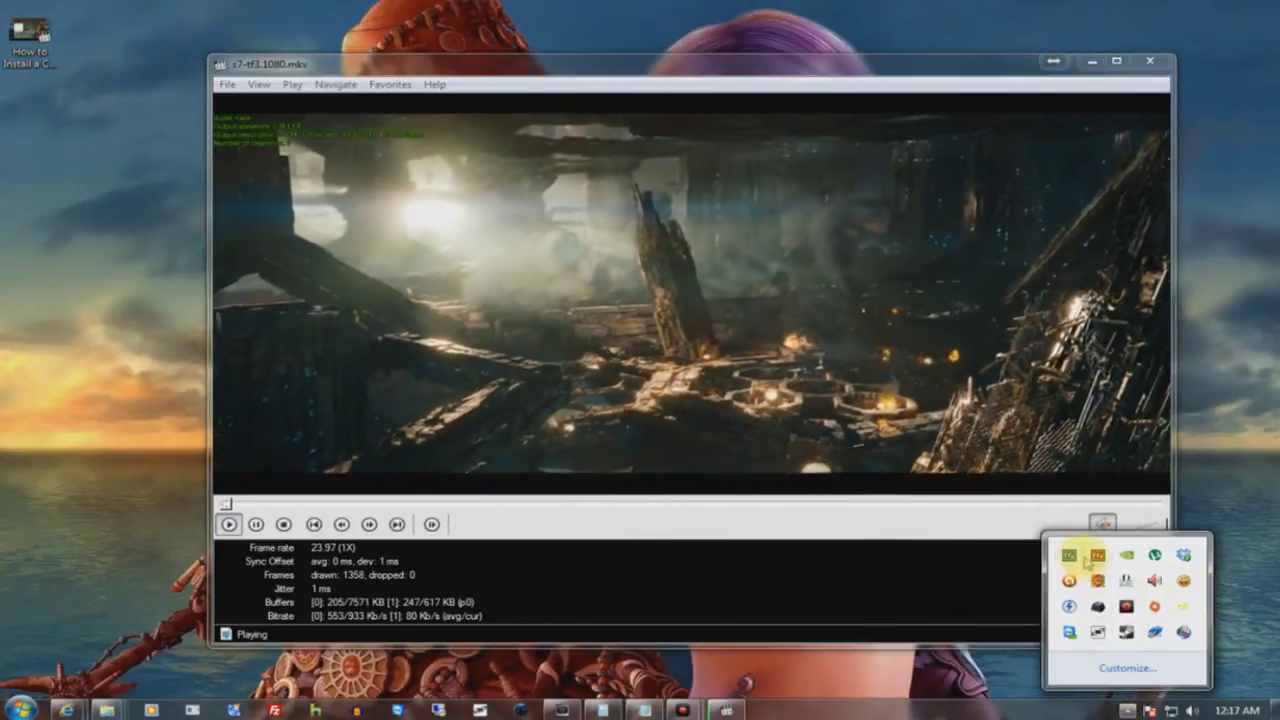
click(1097, 555)
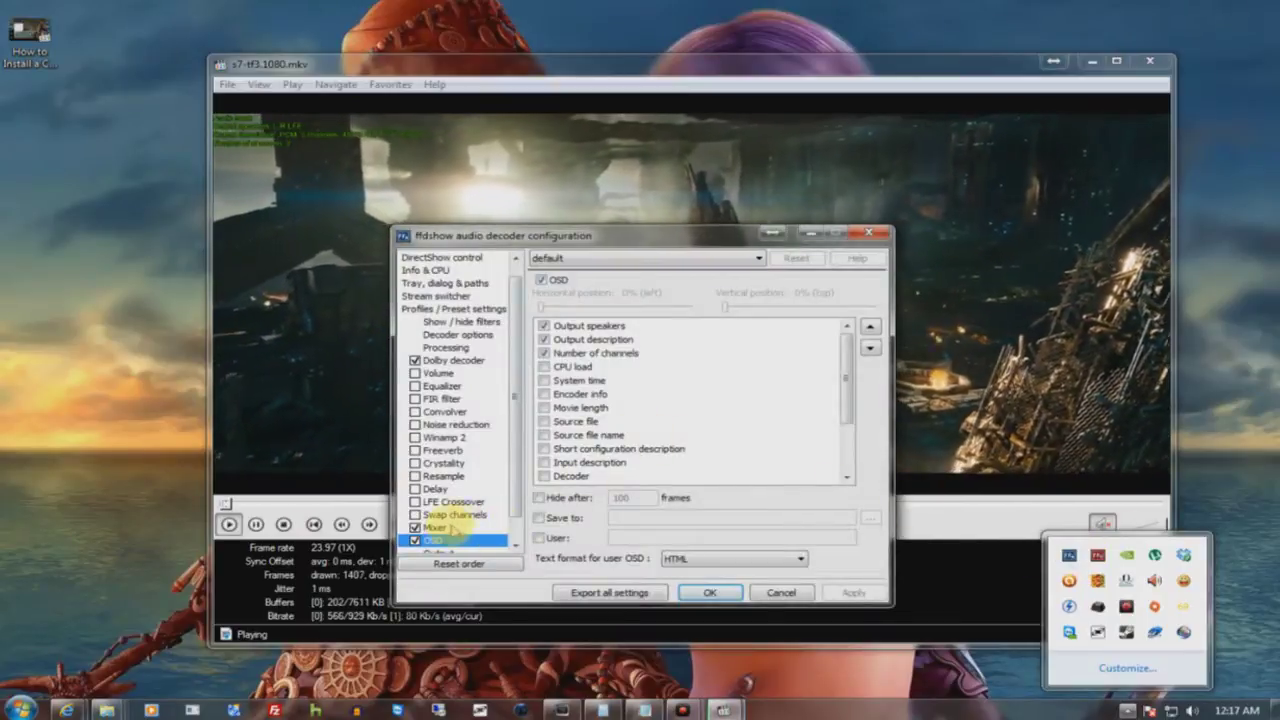
scroll(458, 524, down, 1)
click(437, 540)
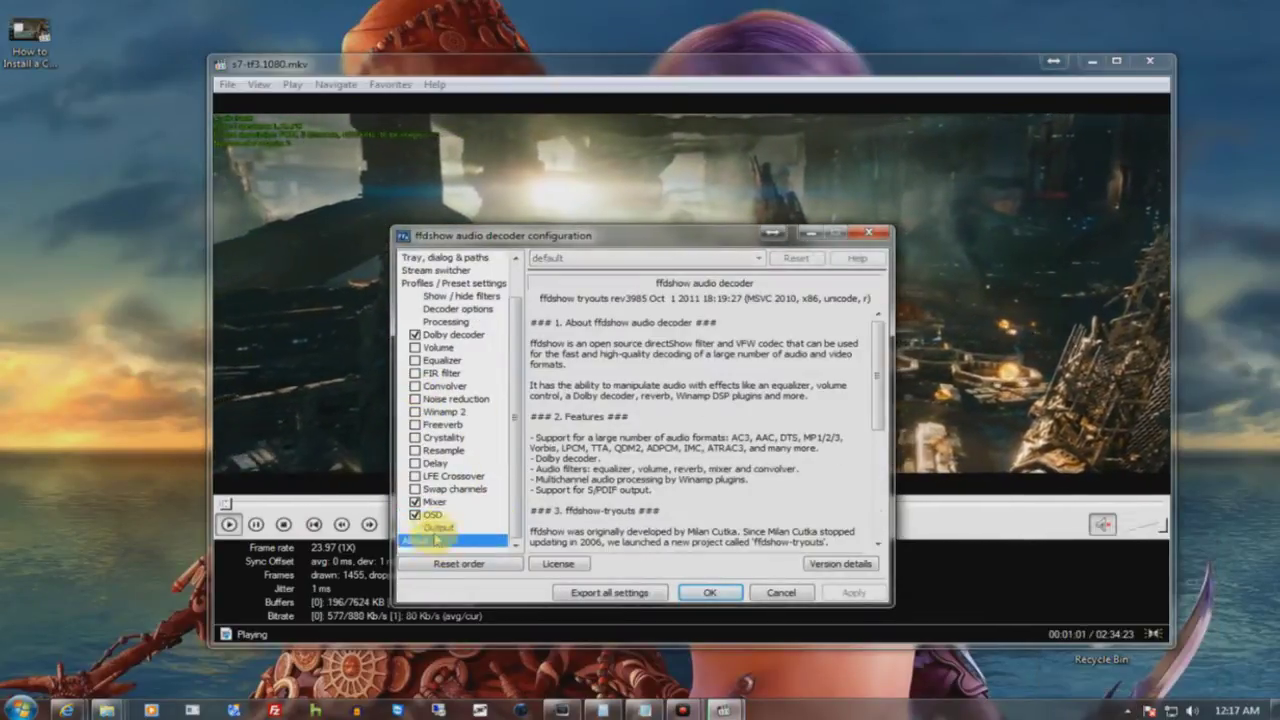
click(437, 528)
click(437, 540)
click(438, 528)
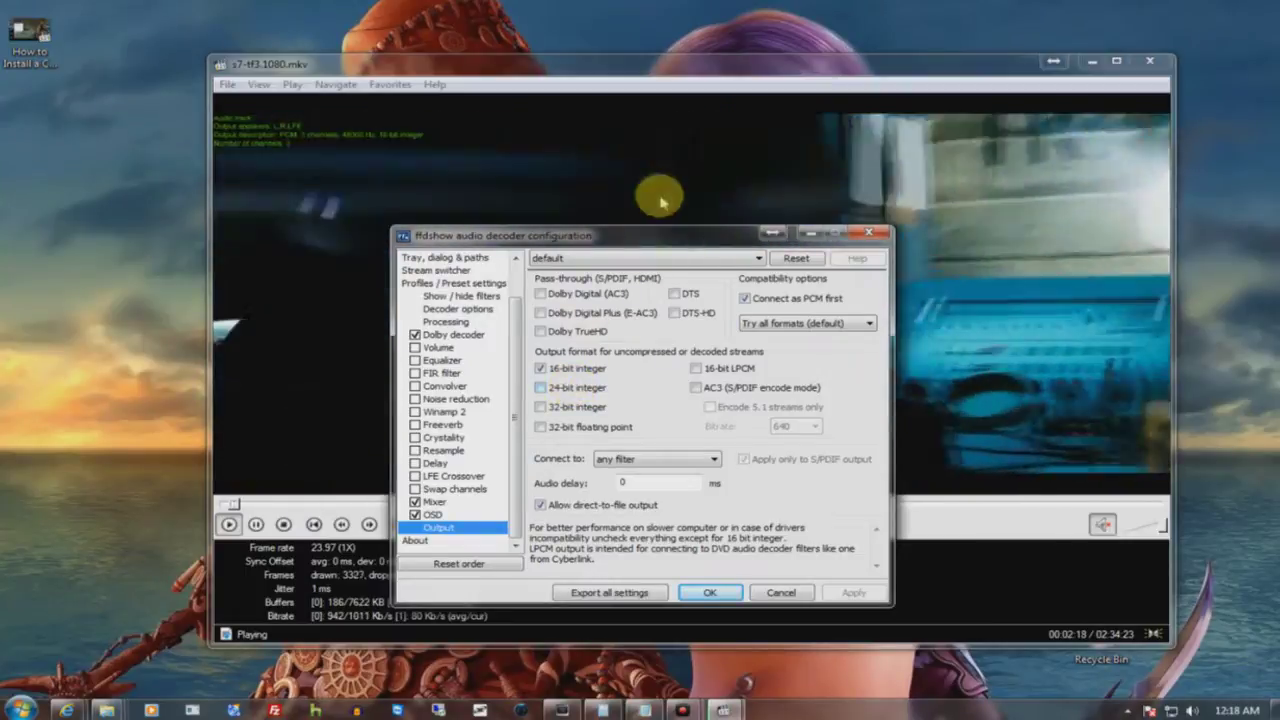
Move the configuration window off the picture's centre and review the audio filter pages from Convolver through Resample
drag(667, 236, 905, 308)
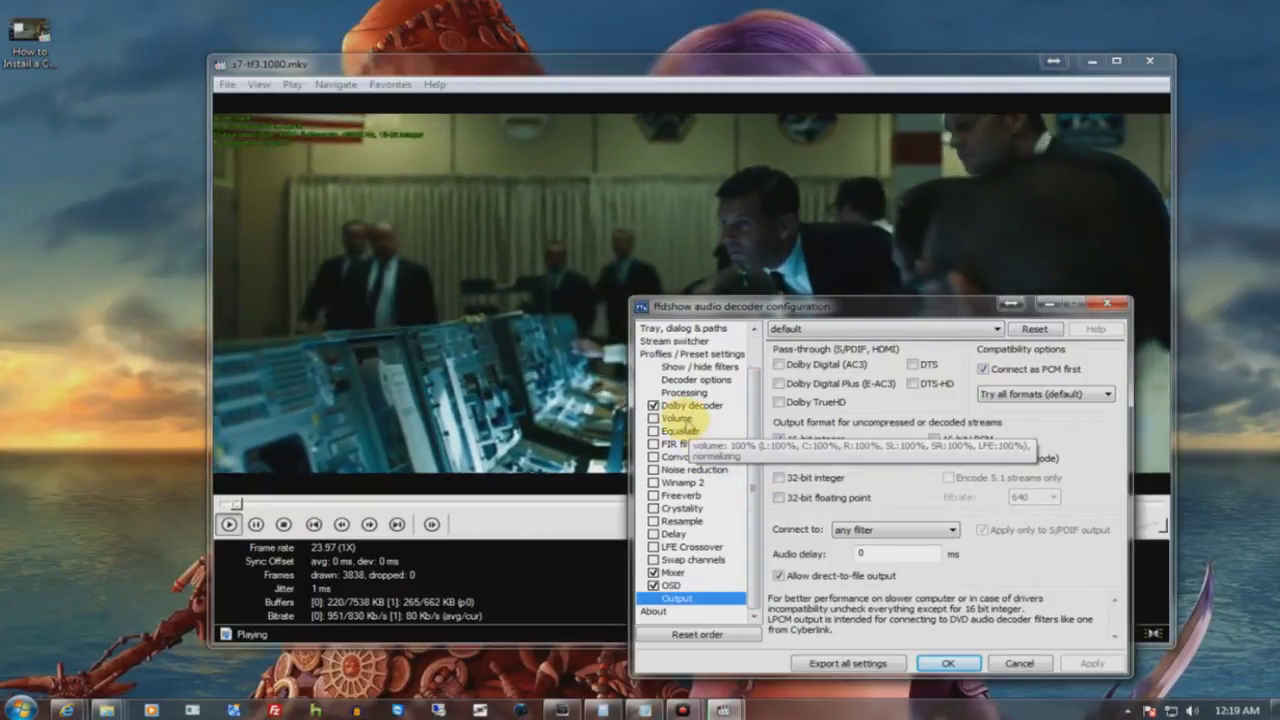
click(684, 456)
click(688, 469)
click(684, 482)
click(684, 495)
click(684, 508)
click(682, 521)
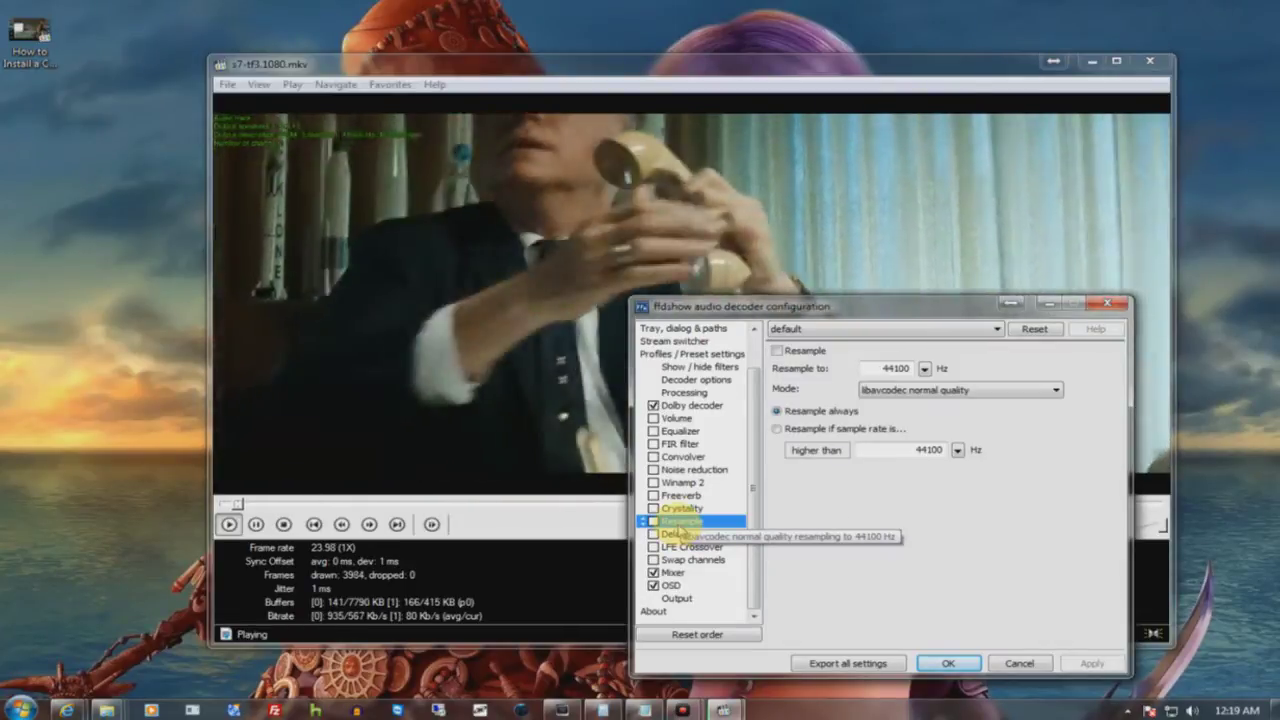
Review the Dolby decoder settings and close the ffdshow audio decoder configuration with OK
drag(824, 314, 824, 307)
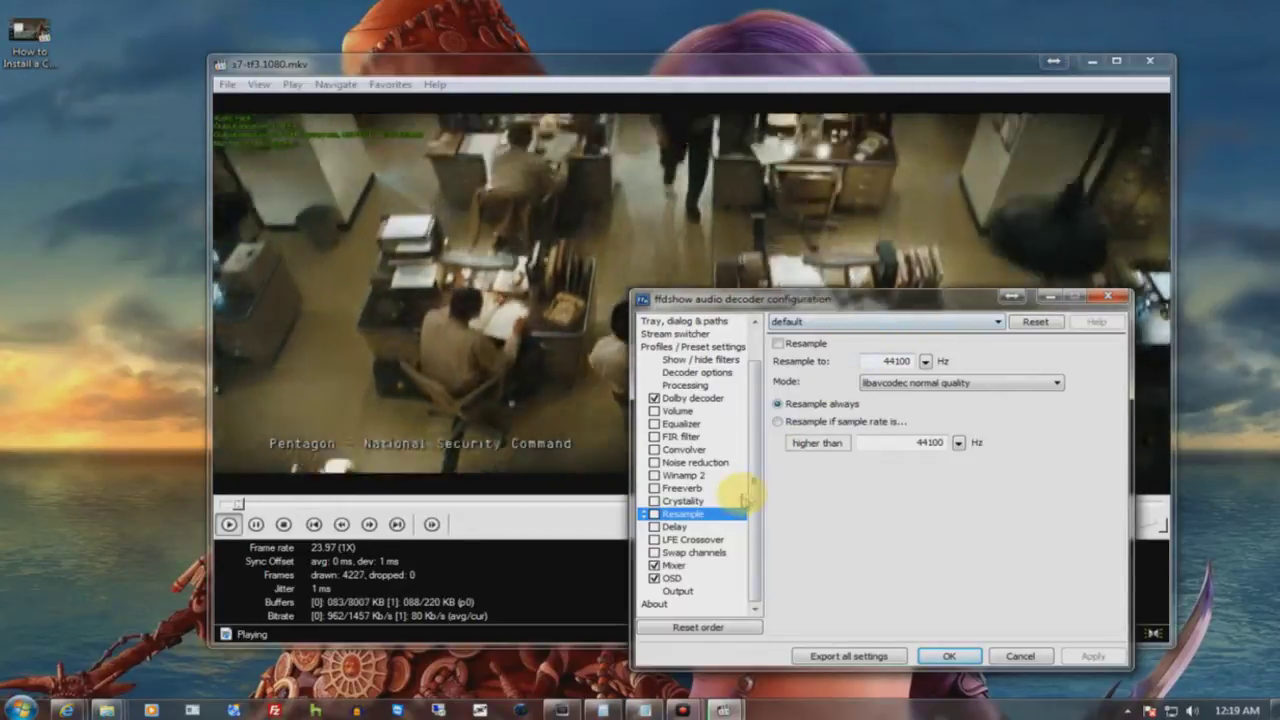
click(719, 400)
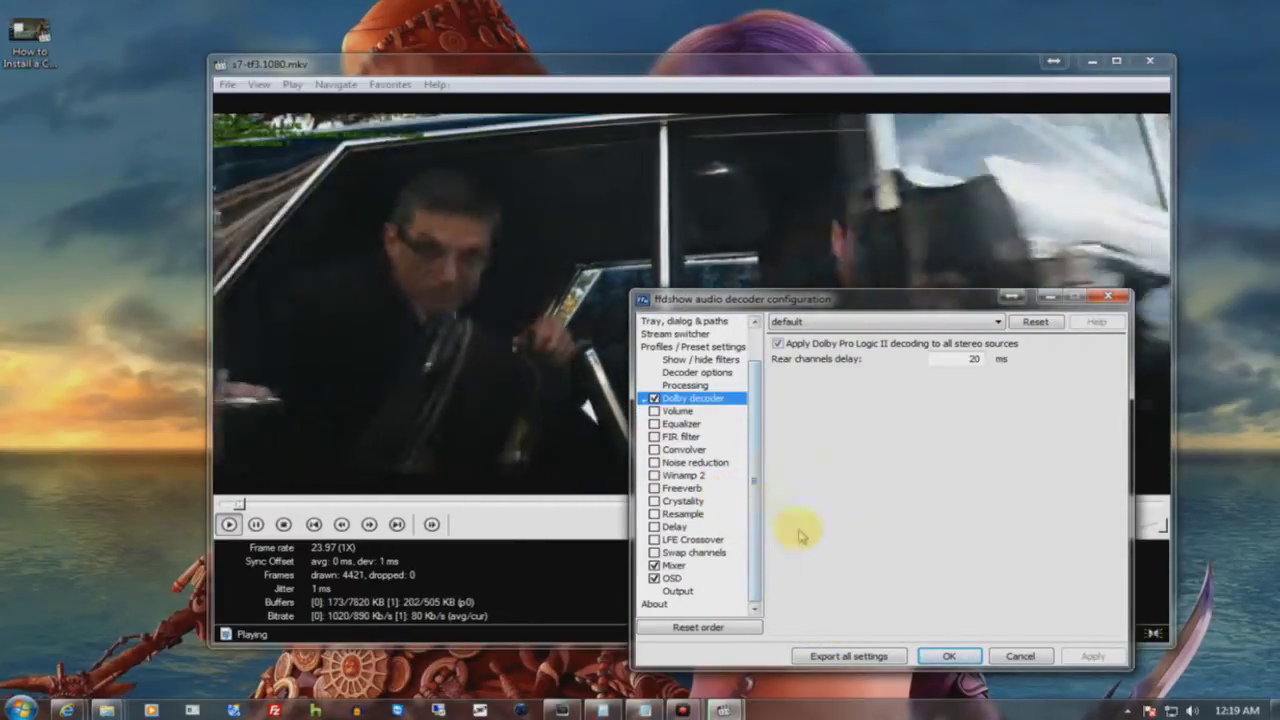
click(947, 655)
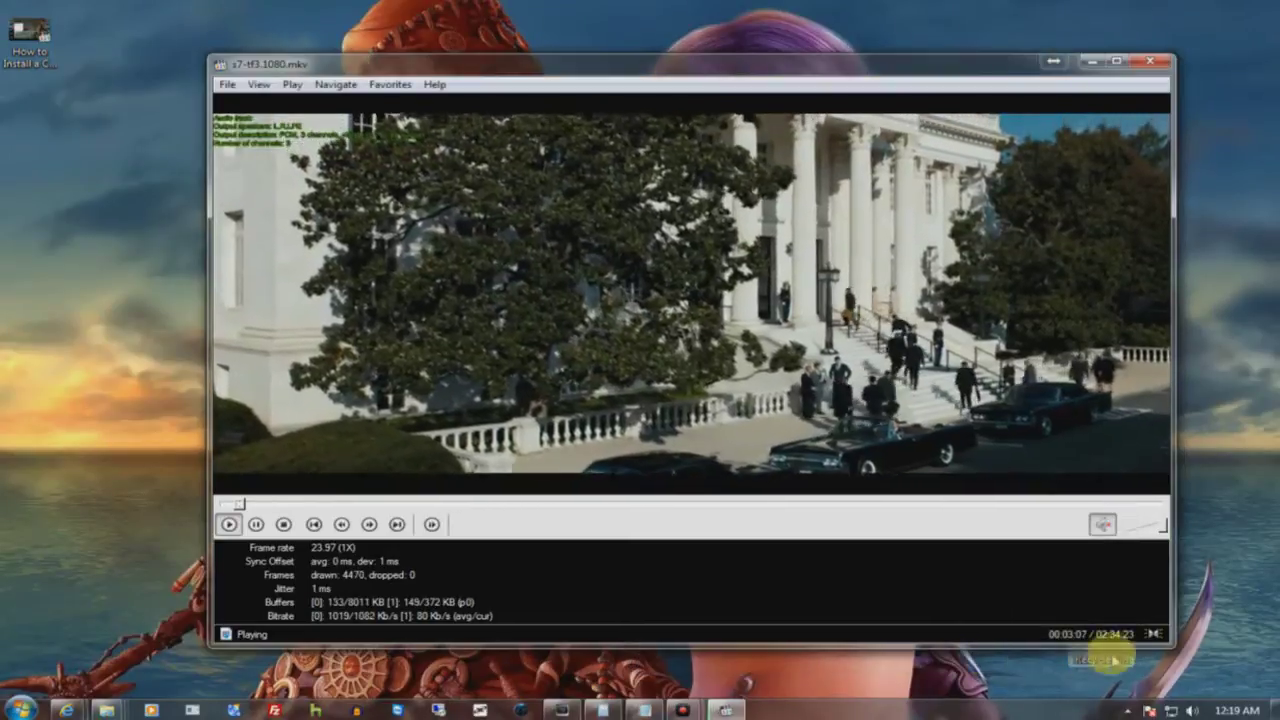
Open the Windows list of sound playback devices and place its window over the lower corner of the player
right_click(1191, 710)
click(1163, 645)
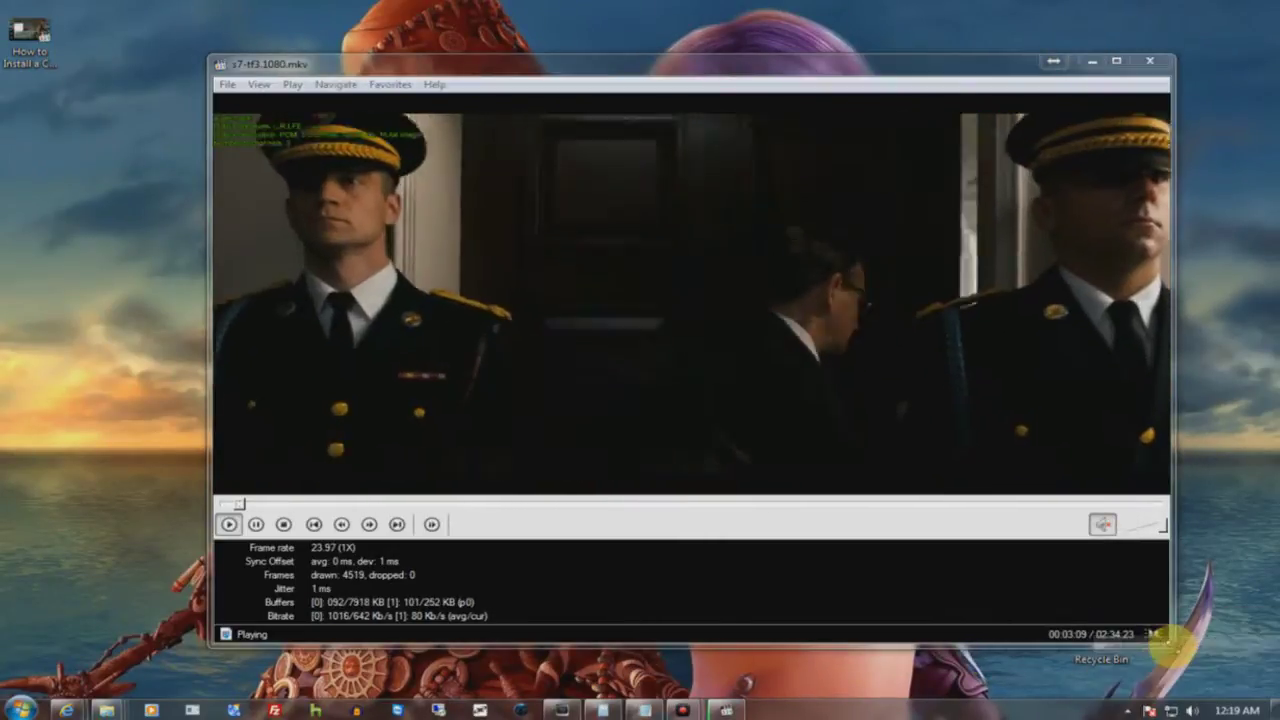
drag(335, 185, 980, 316)
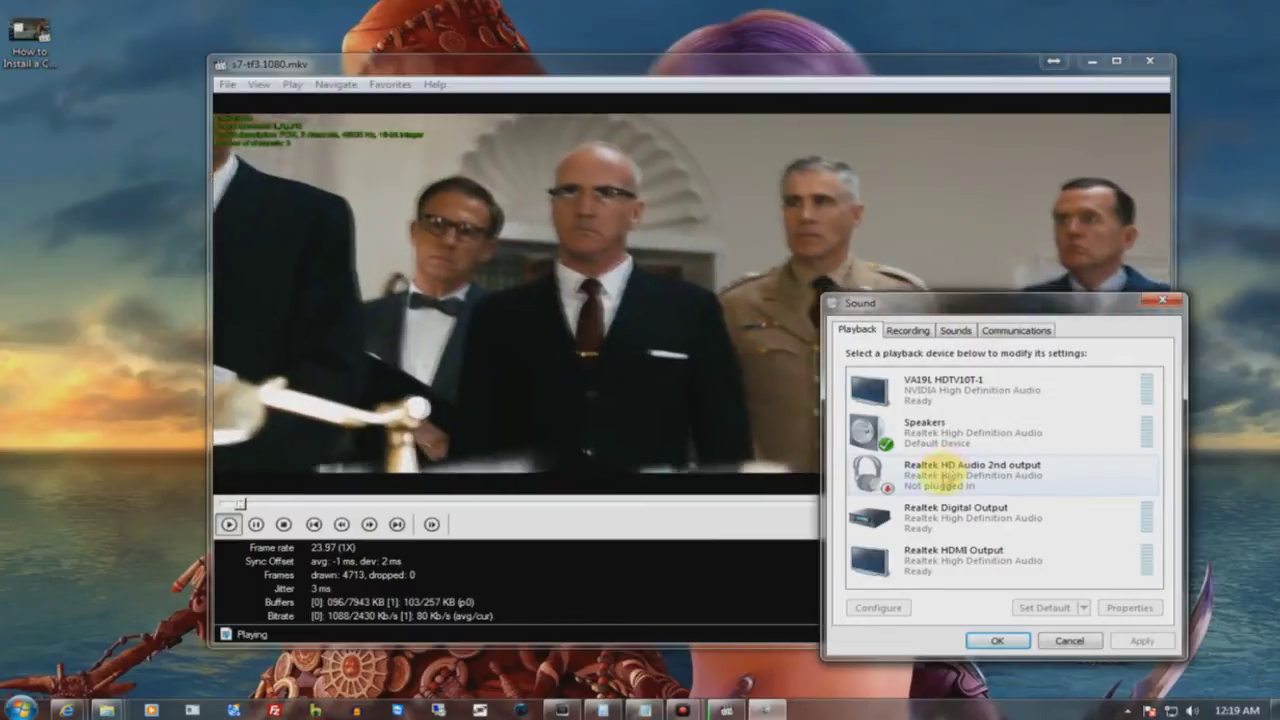
Check the sound enhancements of the Realtek Digital Output device and close its properties with OK
click(942, 517)
double_click(942, 517)
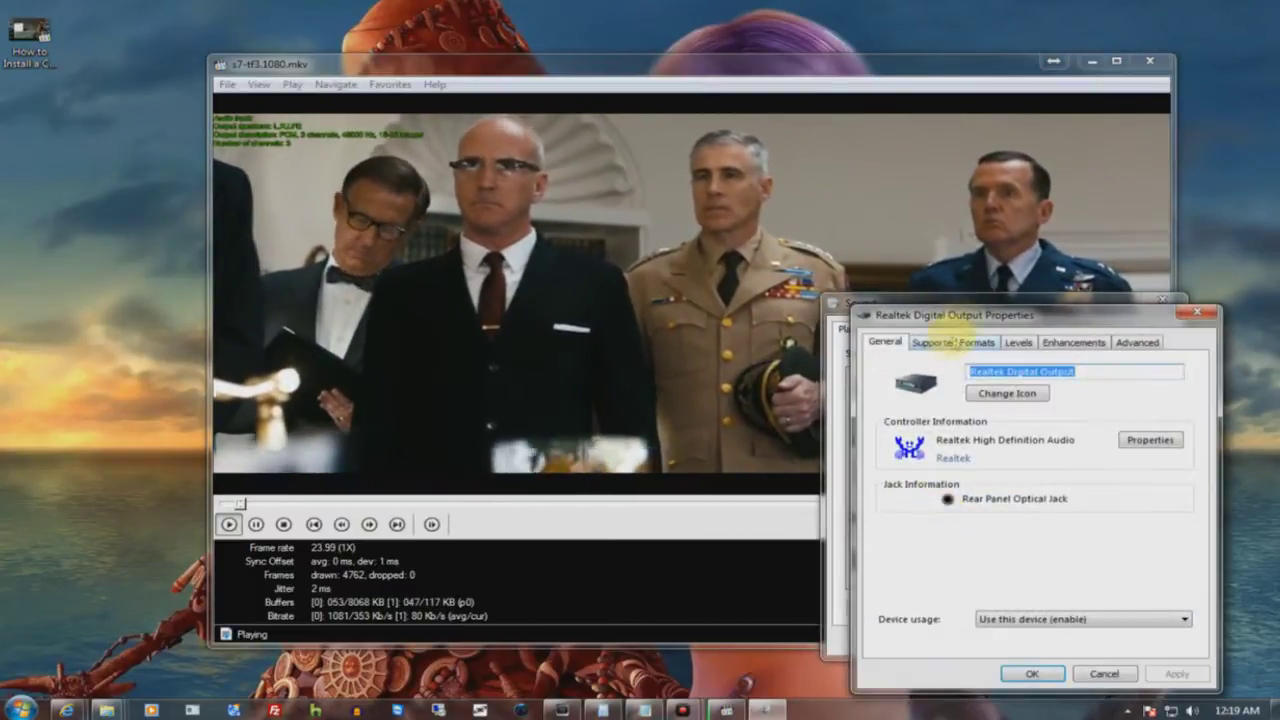
drag(965, 318, 520, 275)
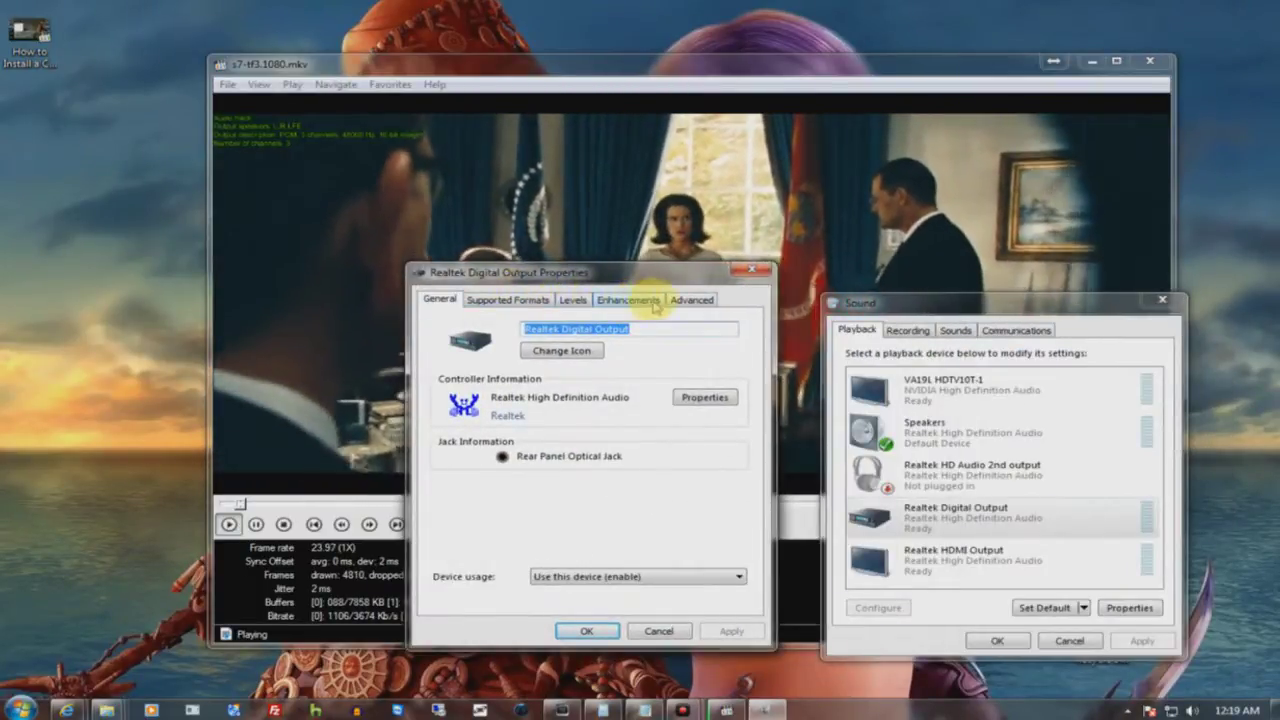
click(652, 301)
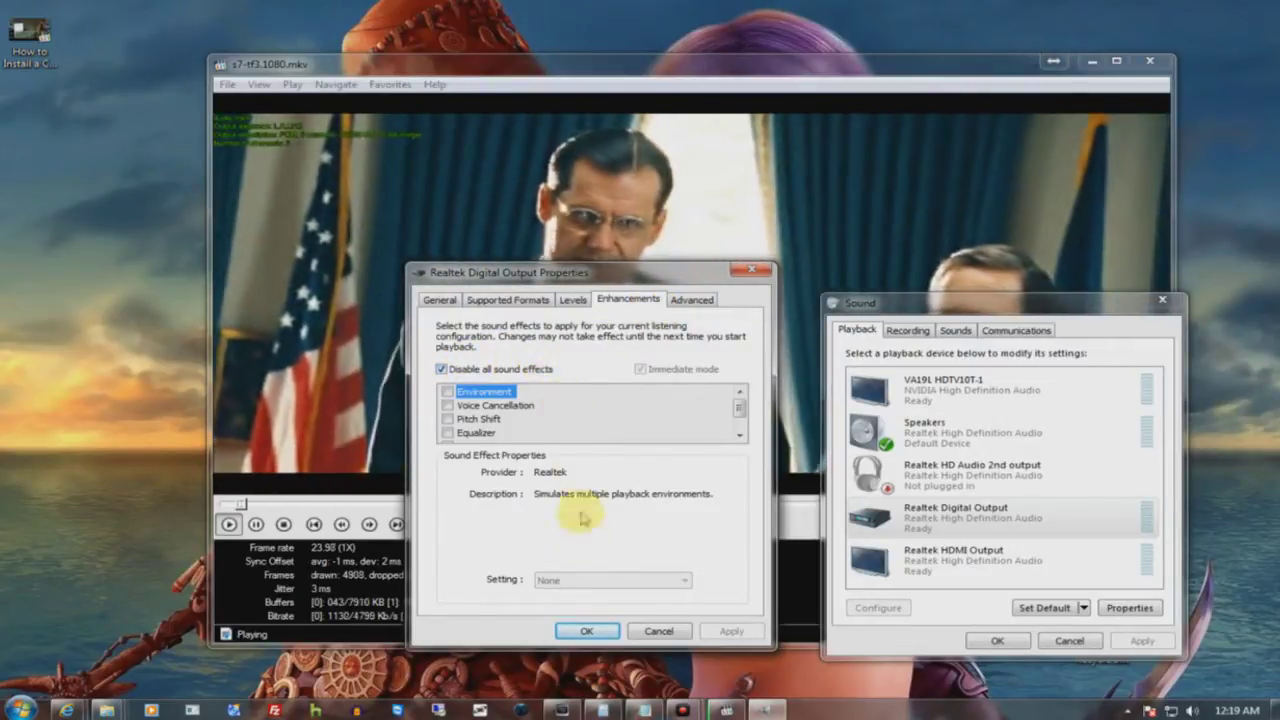
click(588, 631)
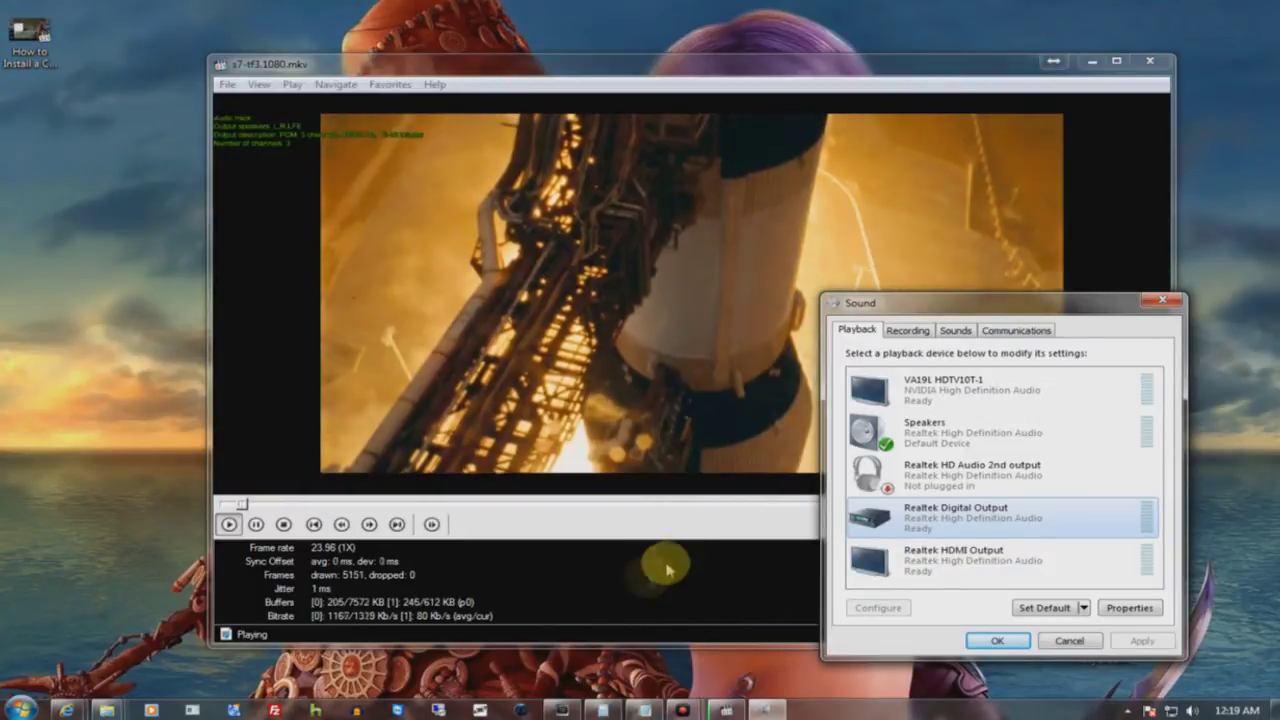
Disable all sound effects in the Speakers device's enhancements, apply the change, and close the Sound settings with OK
double_click(925, 422)
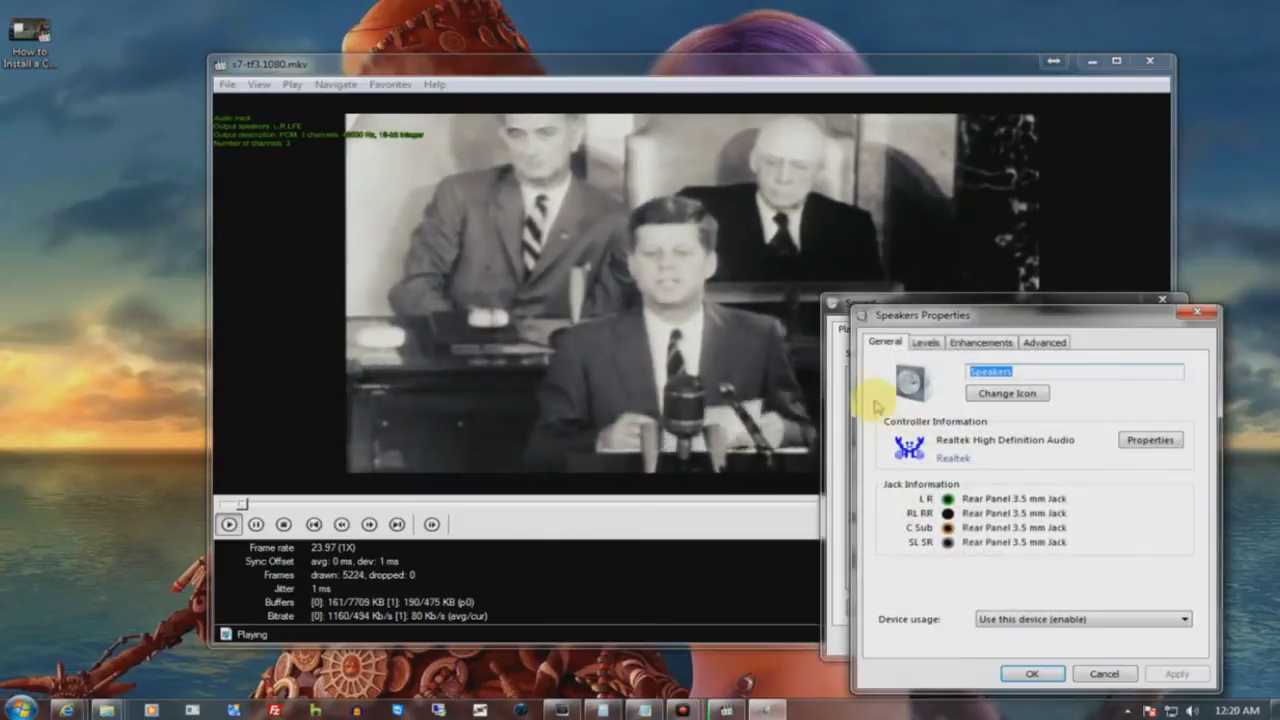
click(953, 345)
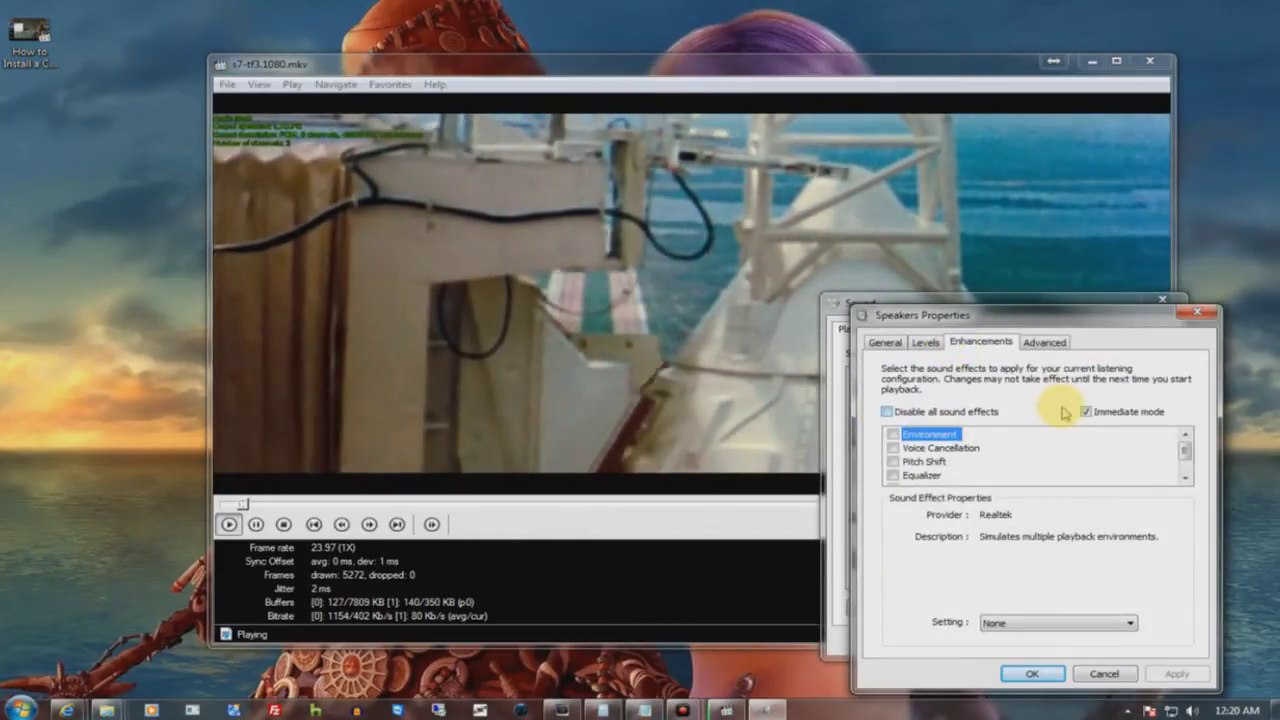
click(975, 411)
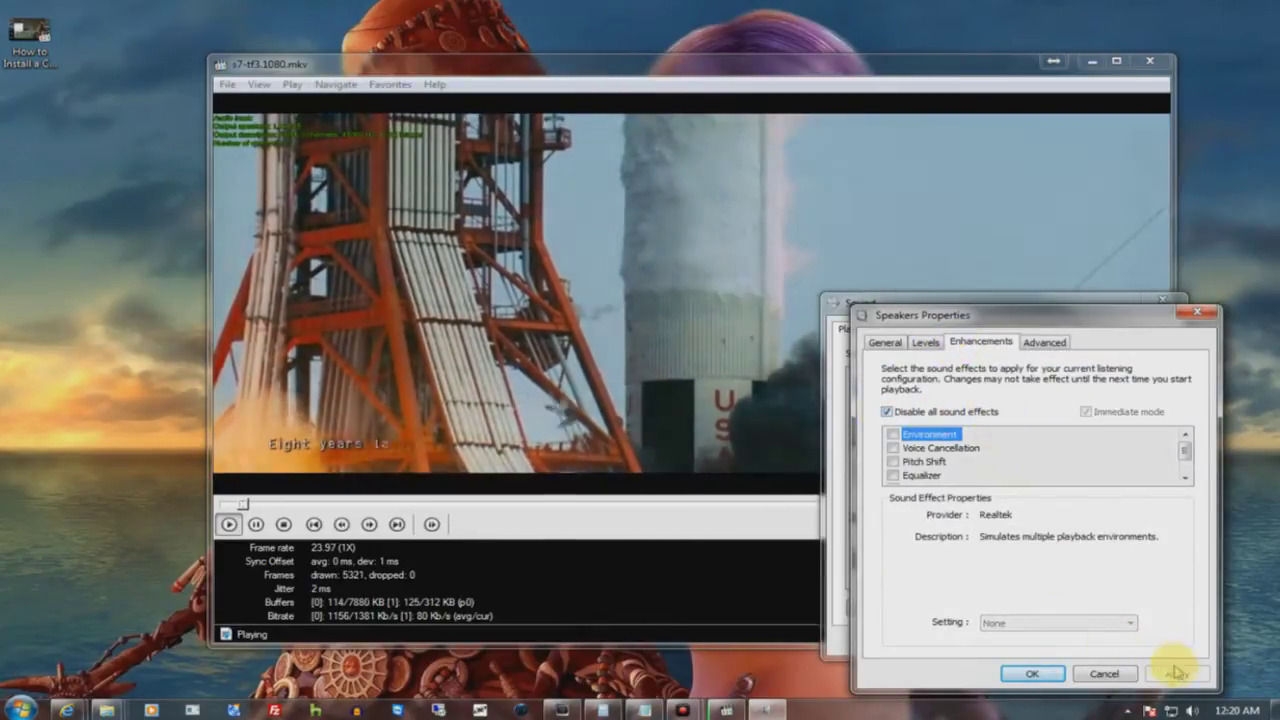
click(1162, 670)
click(1032, 673)
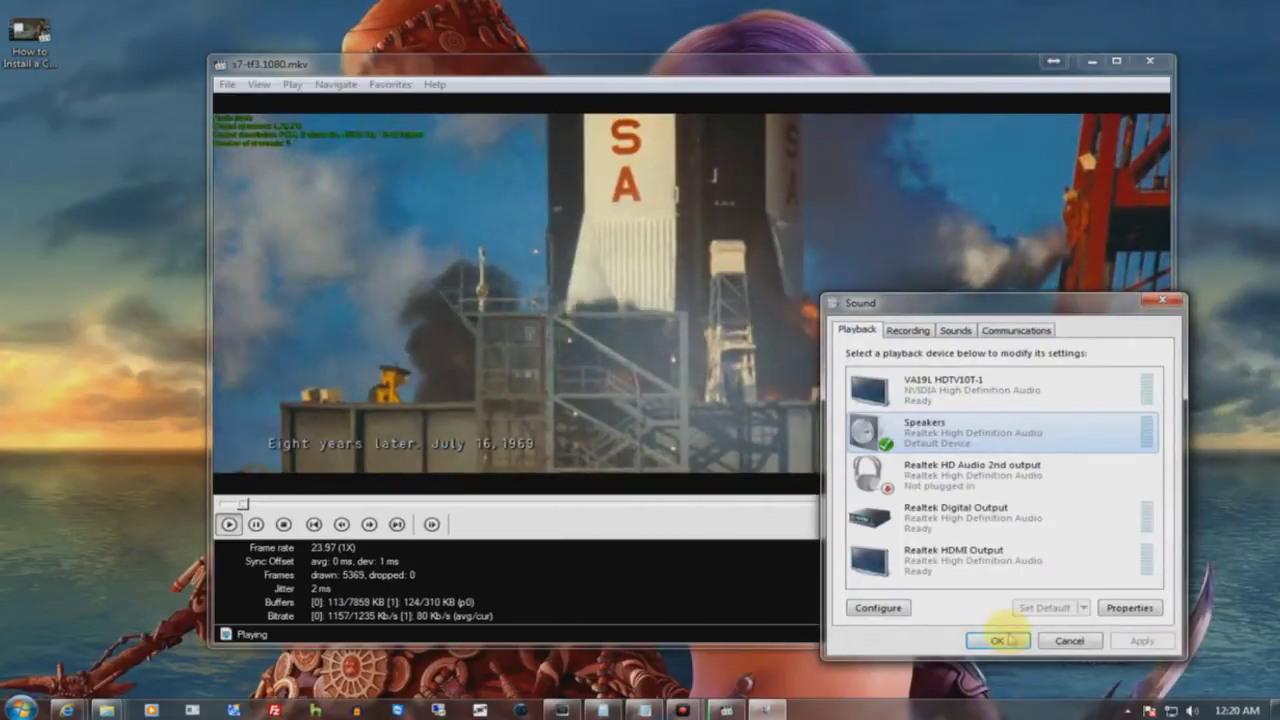
drag(1005, 304, 1030, 330)
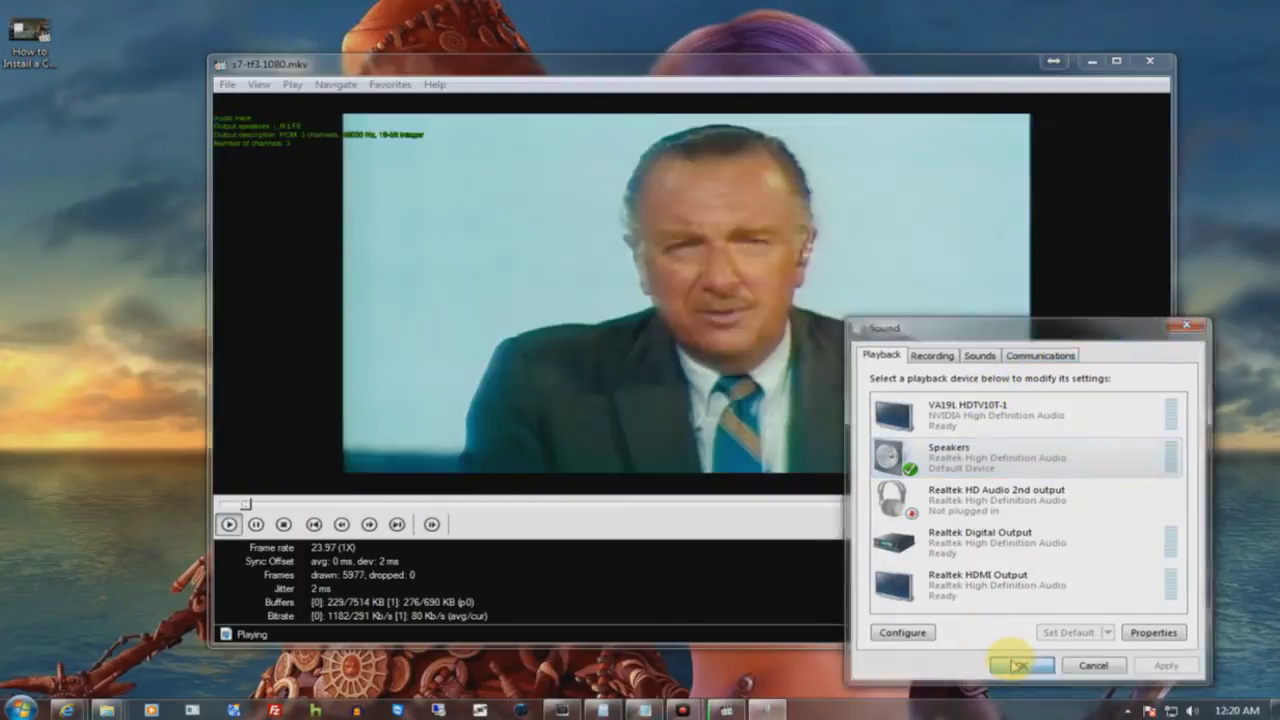
click(1018, 665)
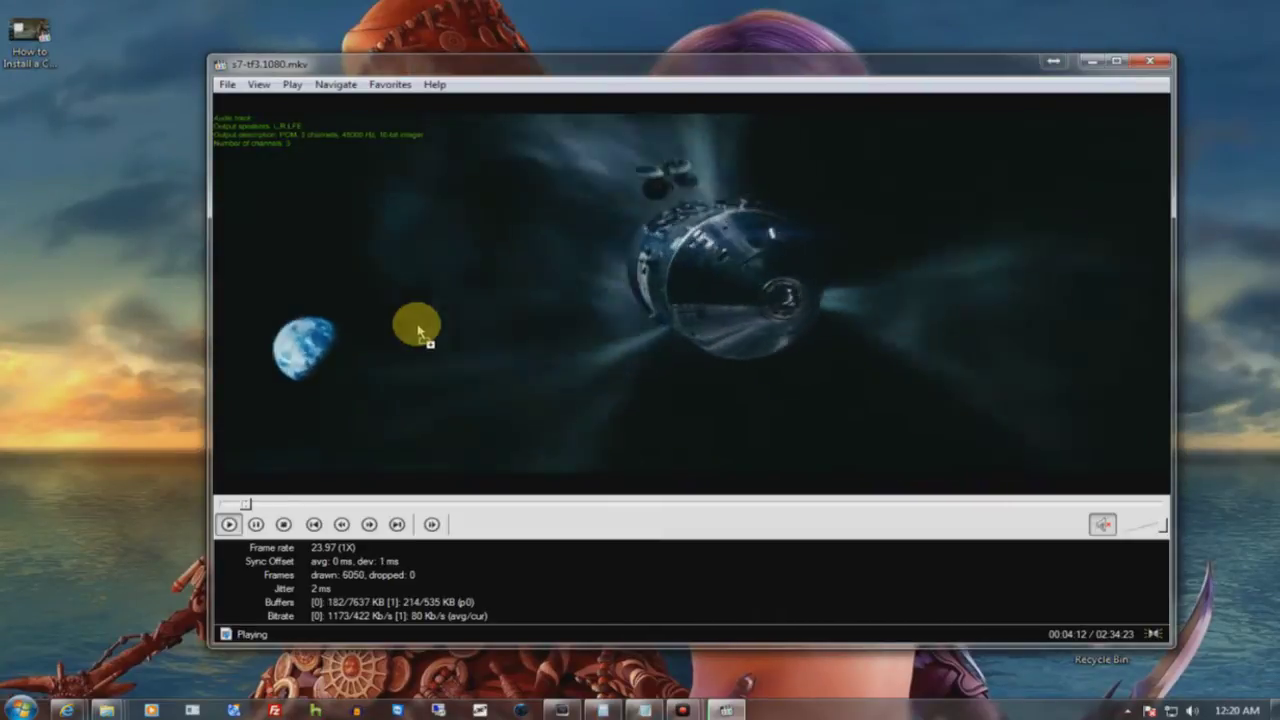
click(256, 85)
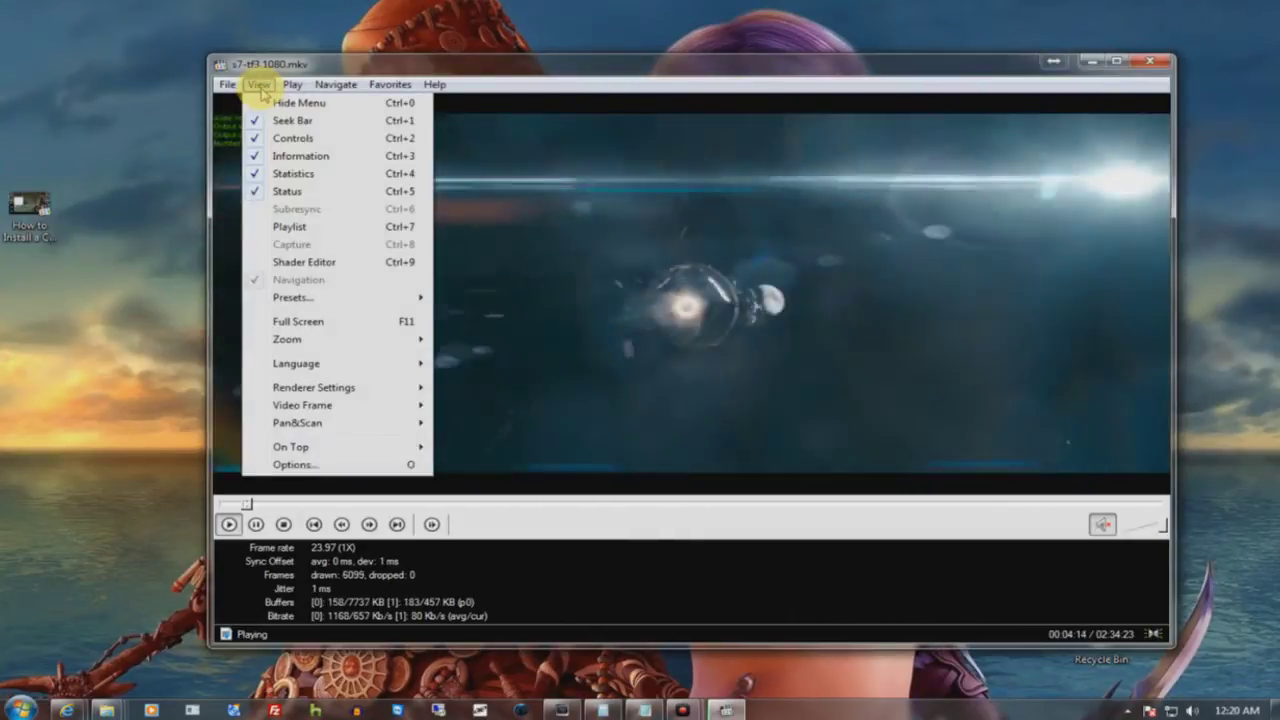
mouse_move(291, 86)
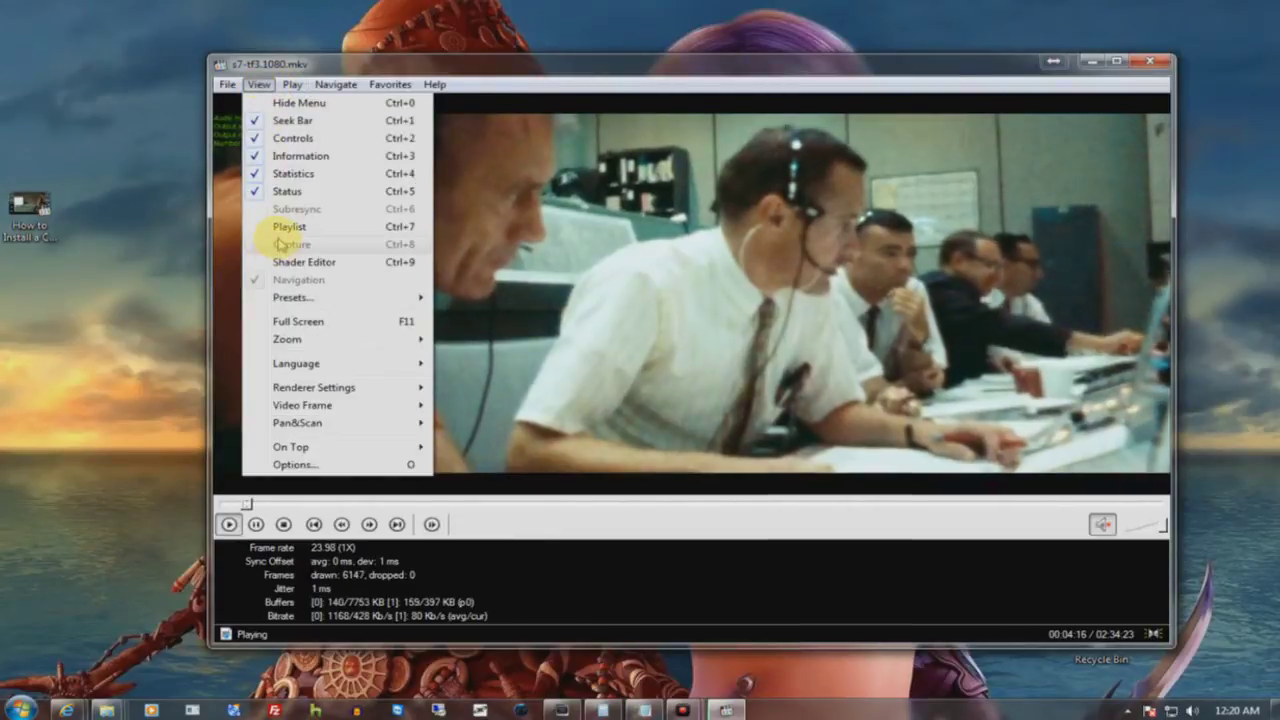
click(282, 229)
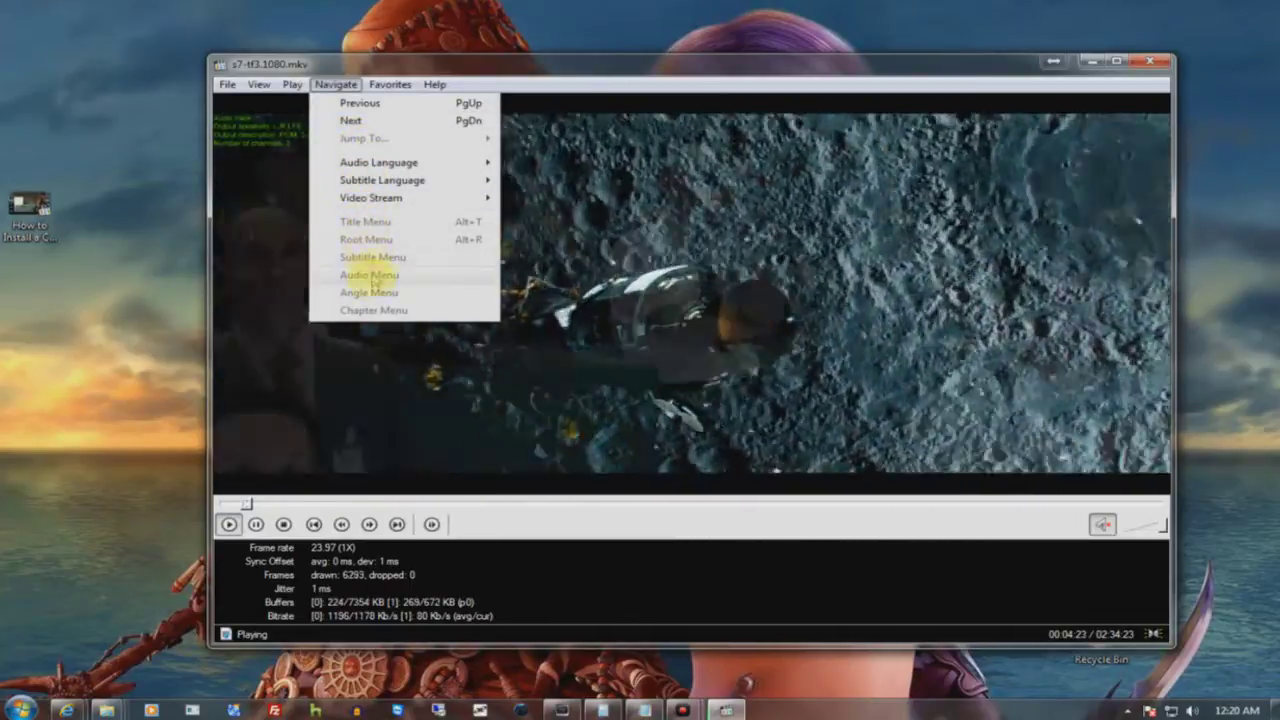
mouse_move(390, 84)
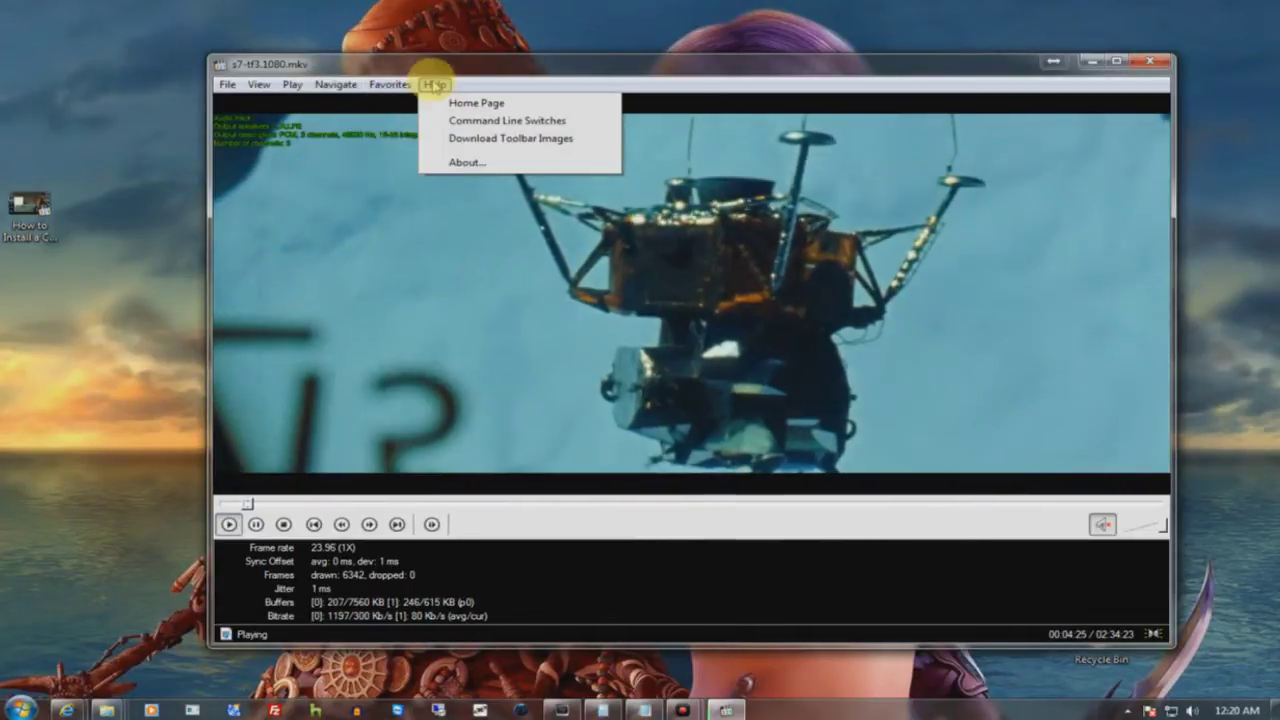
mouse_move(328, 89)
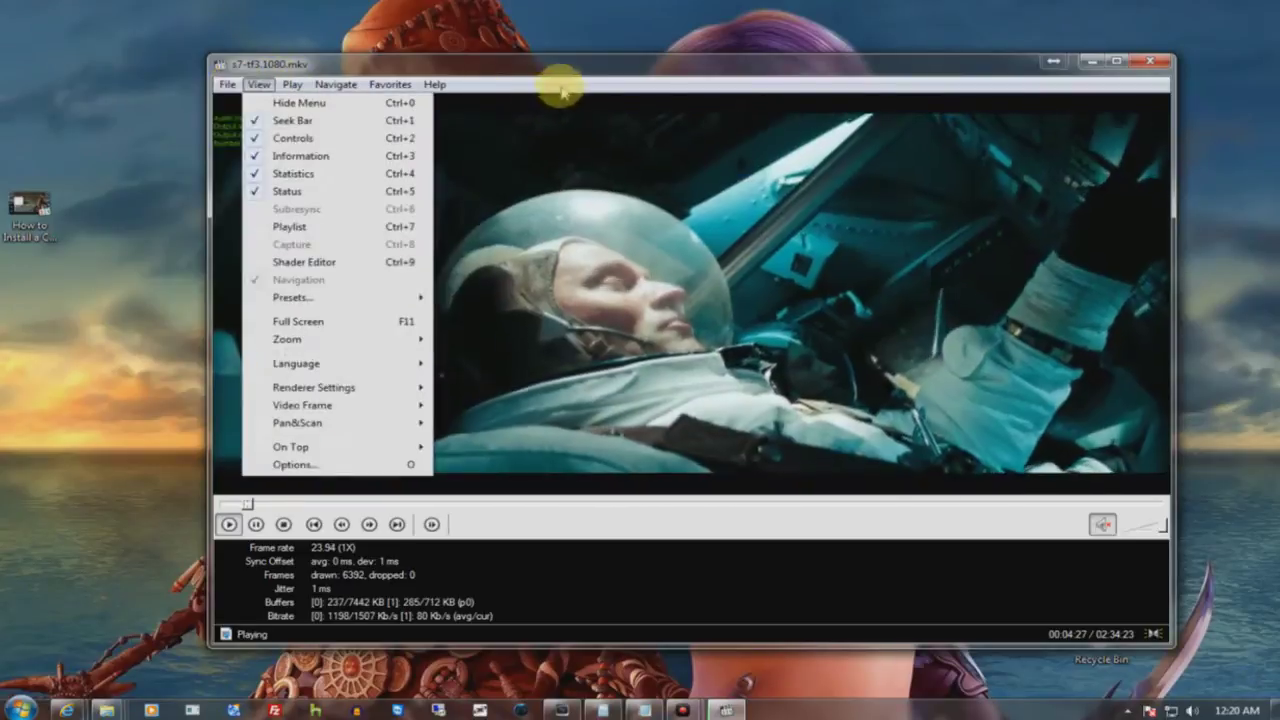
click(563, 91)
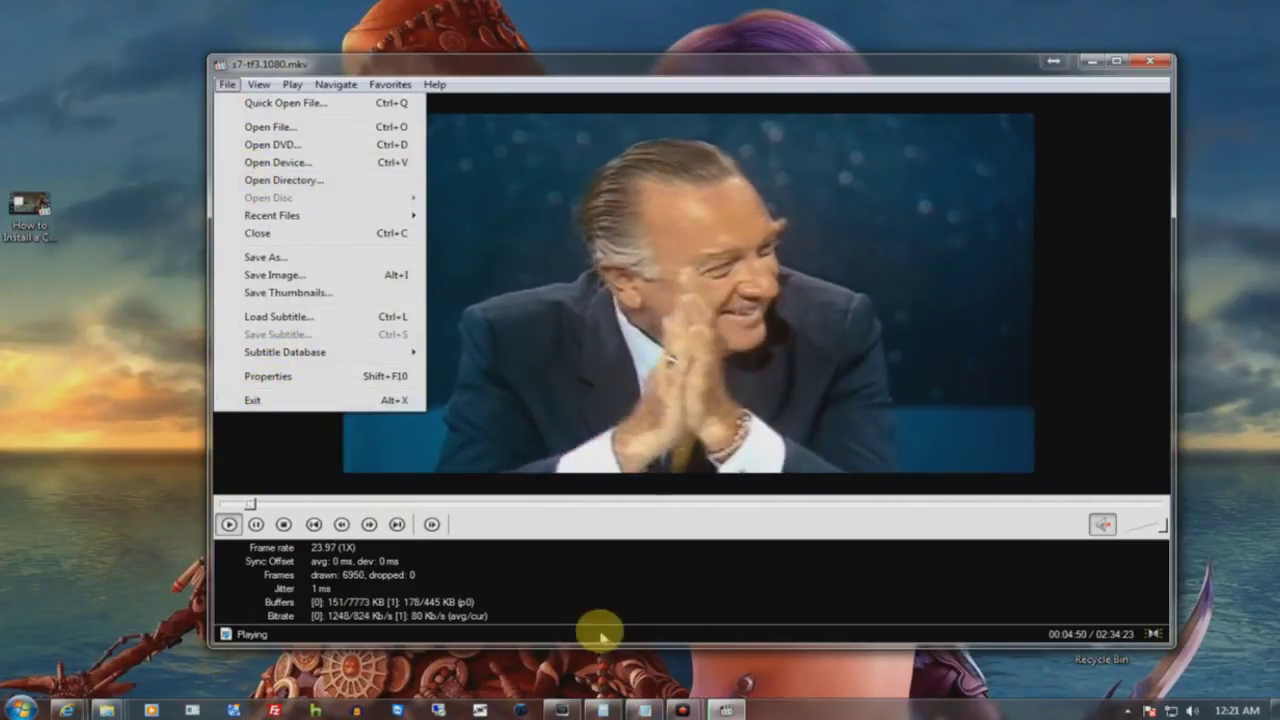
click(682, 708)
click(740, 618)
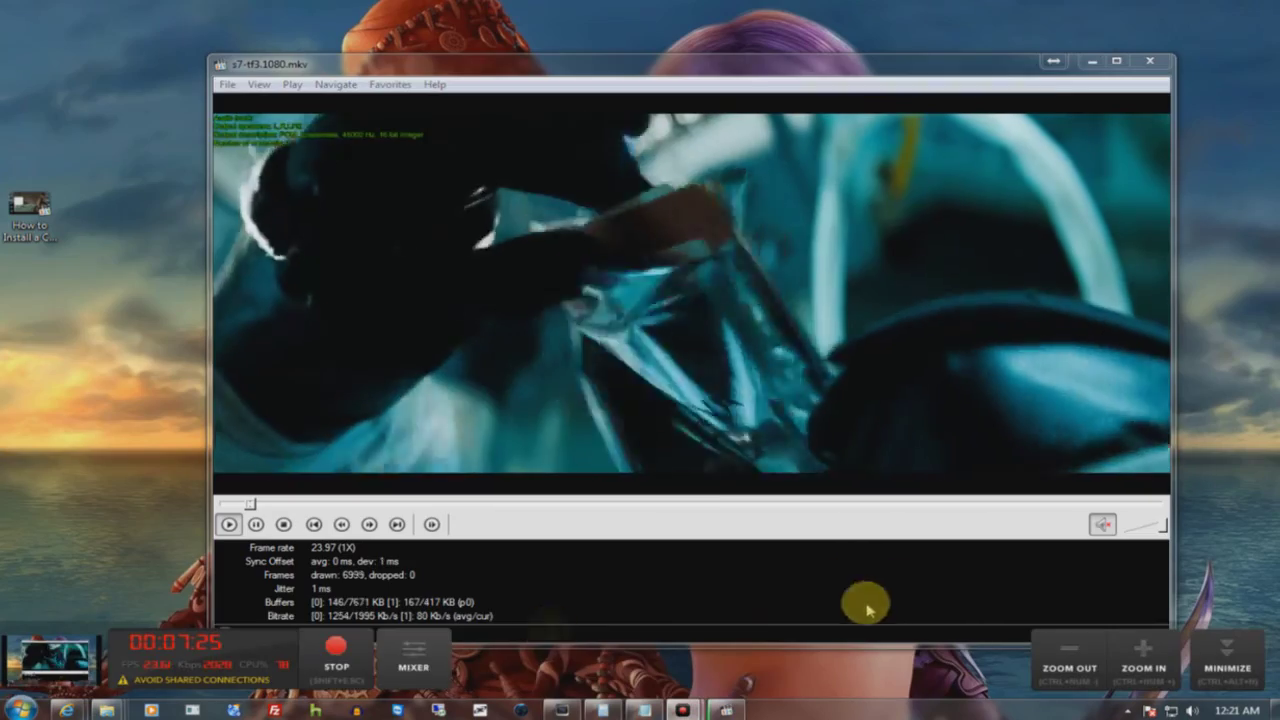